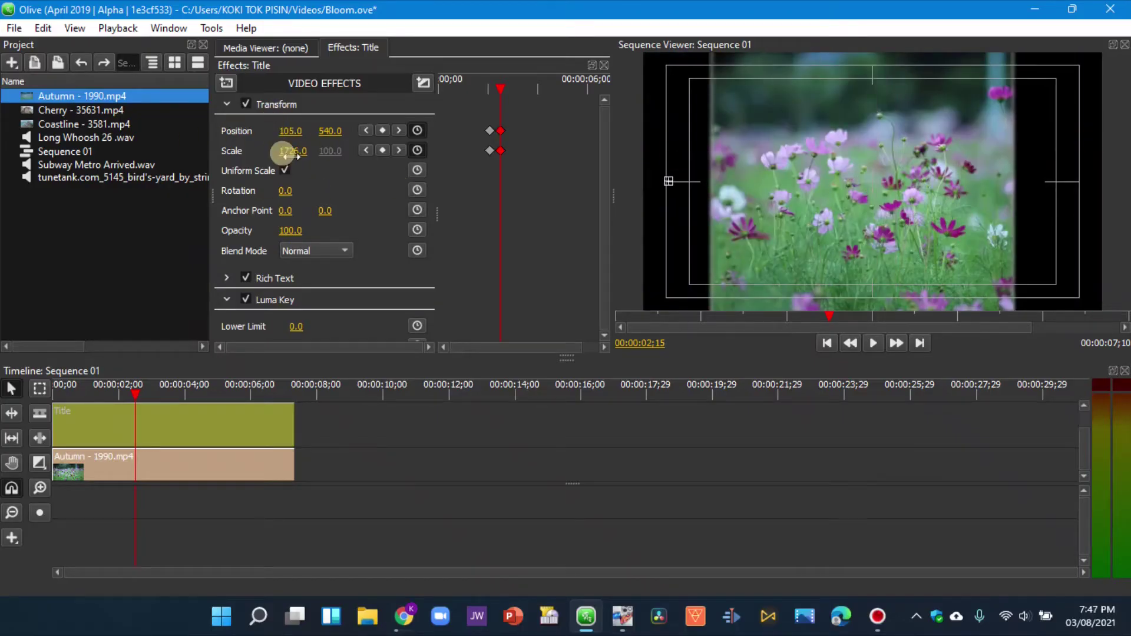
Place Cherry - 35631.mp4 at 00:00:04;25 and delete its audio clip.
left_click(479, 89)
left_click_drag(106, 393, 390, 458)
left_click(344, 487)
key("Delete")
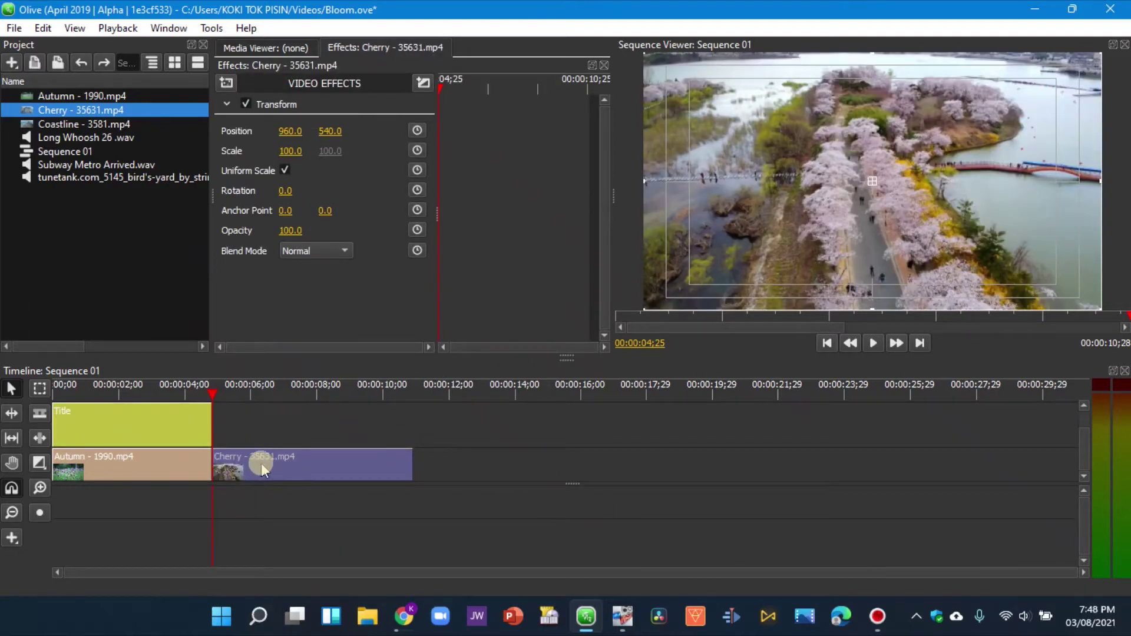
Select the Autumn clip and bring up the list of video effects to add.
left_click(177, 465)
left_click(227, 83)
mouse_move(290, 136)
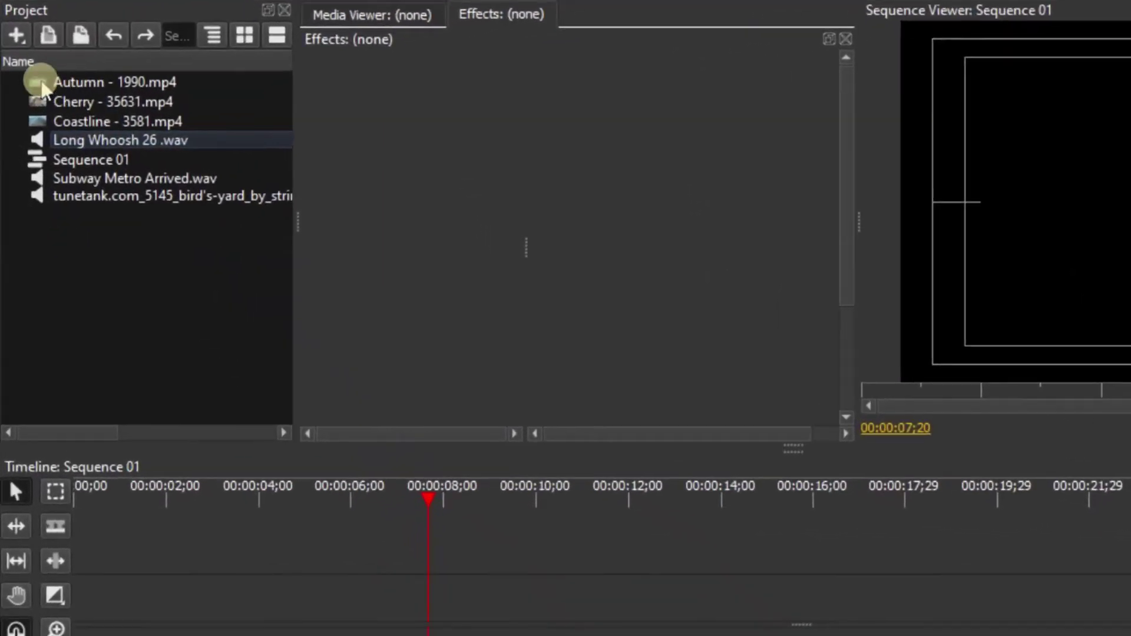
Place Autumn - 1990.mp4 at the sequence start, trim it to about 7 seconds, and park the playhead near 00:00:02;29.
left_click(43, 89)
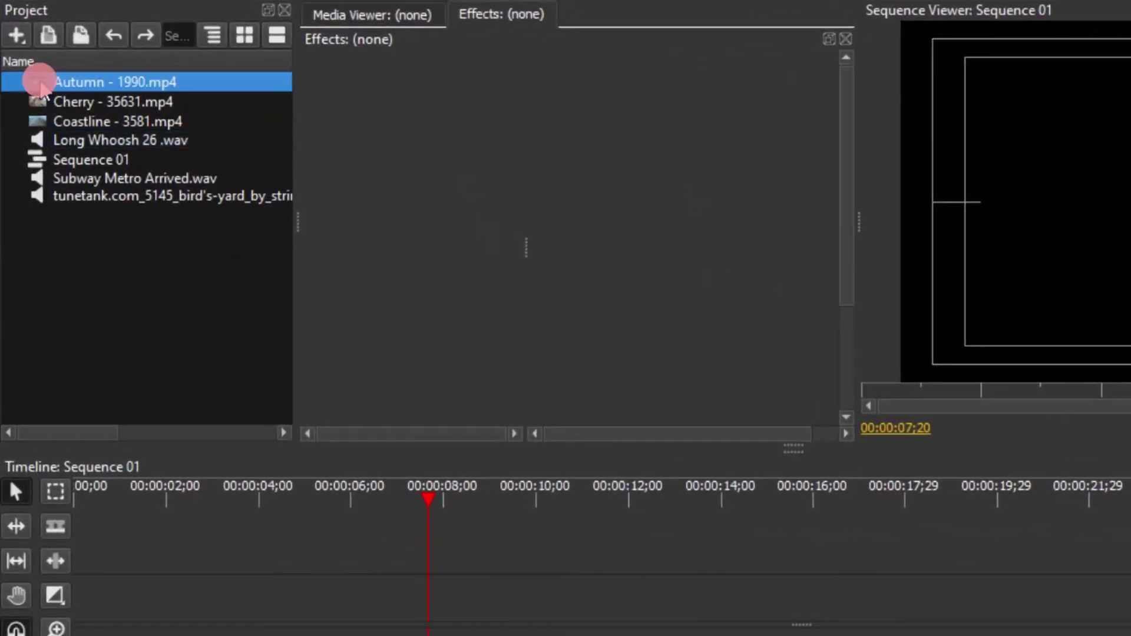
left_click_drag(43, 88, 89, 604)
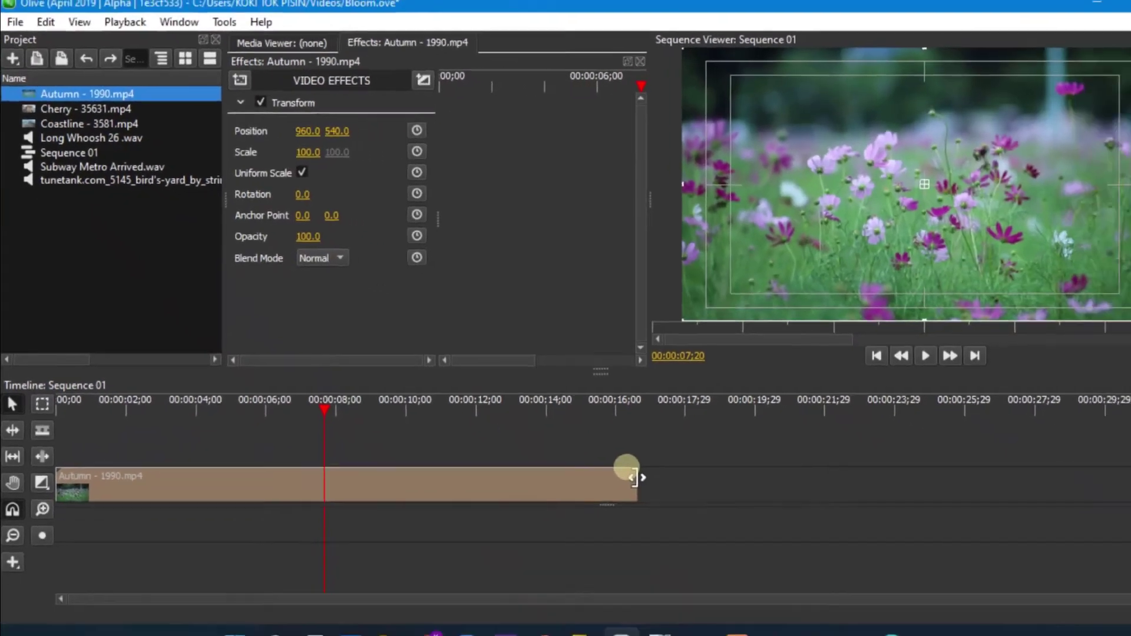
left_click_drag(634, 478, 349, 482)
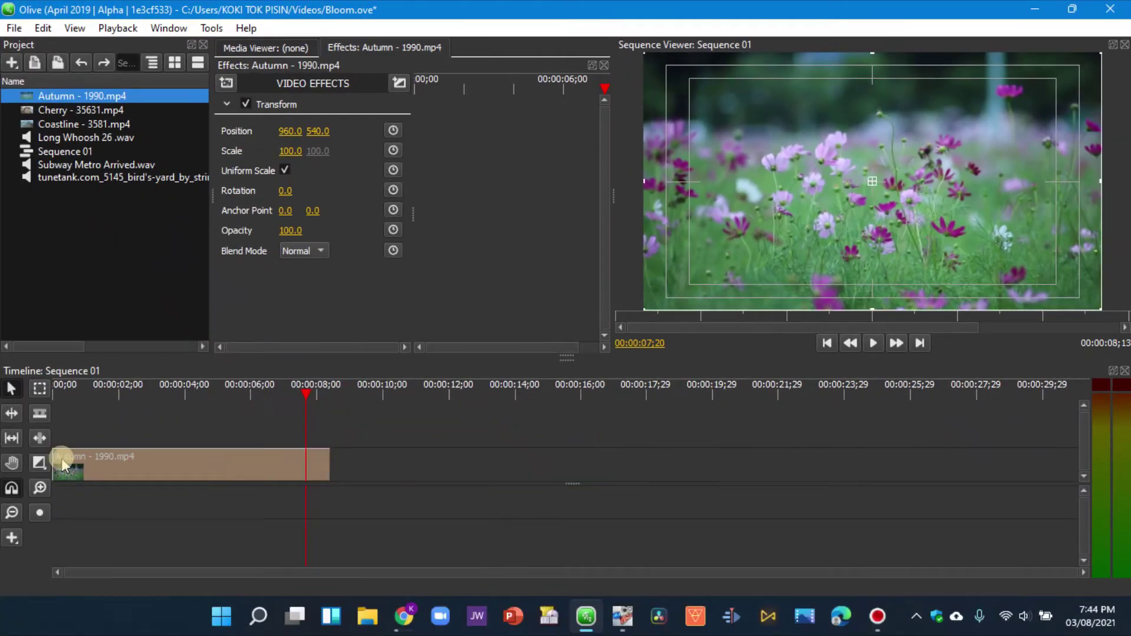
left_click_drag(57, 462, 97, 462)
left_click_drag(316, 402, 147, 412)
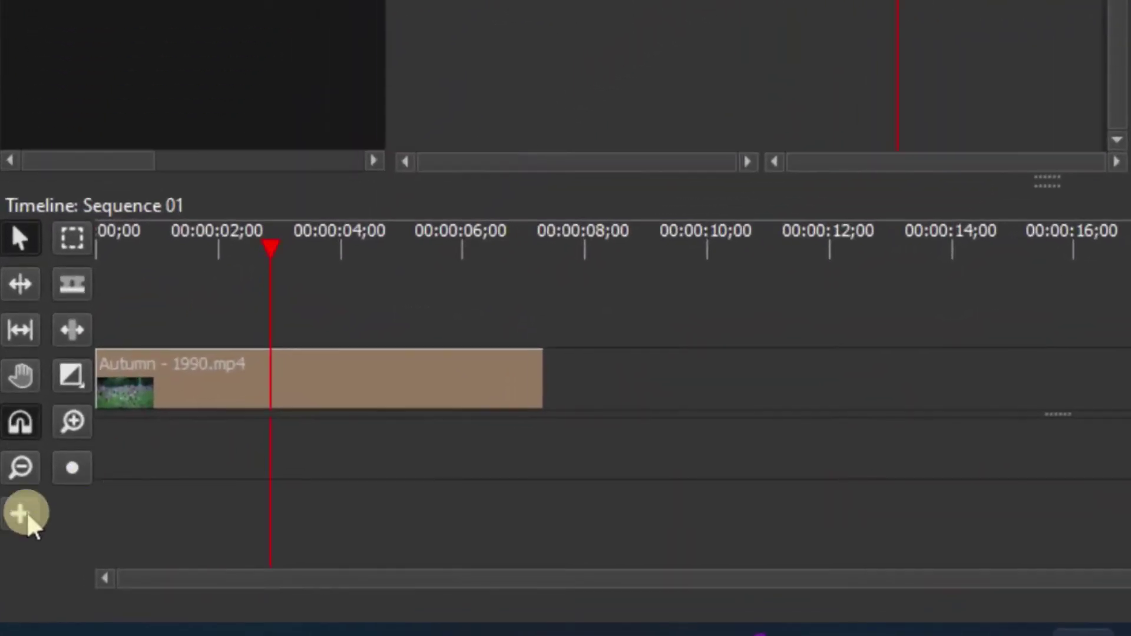
Create a Title clip from 0 to Autumn's end on the upper track and edit its text.
left_click(24, 515)
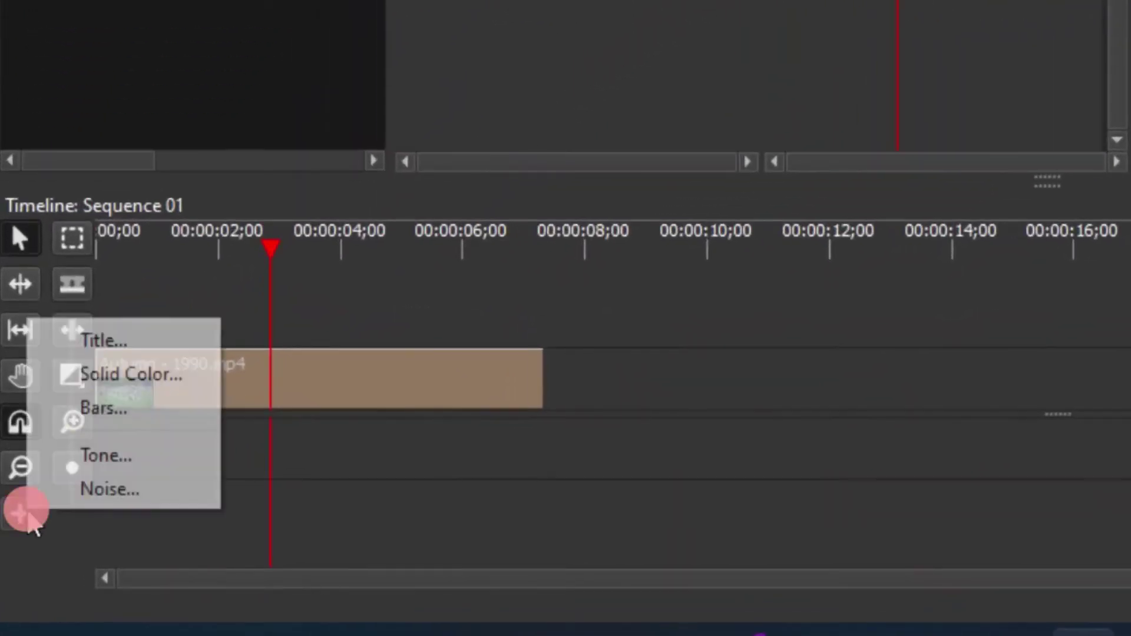
left_click(175, 578)
left_click(23, 514)
left_click(89, 342)
left_click(117, 324)
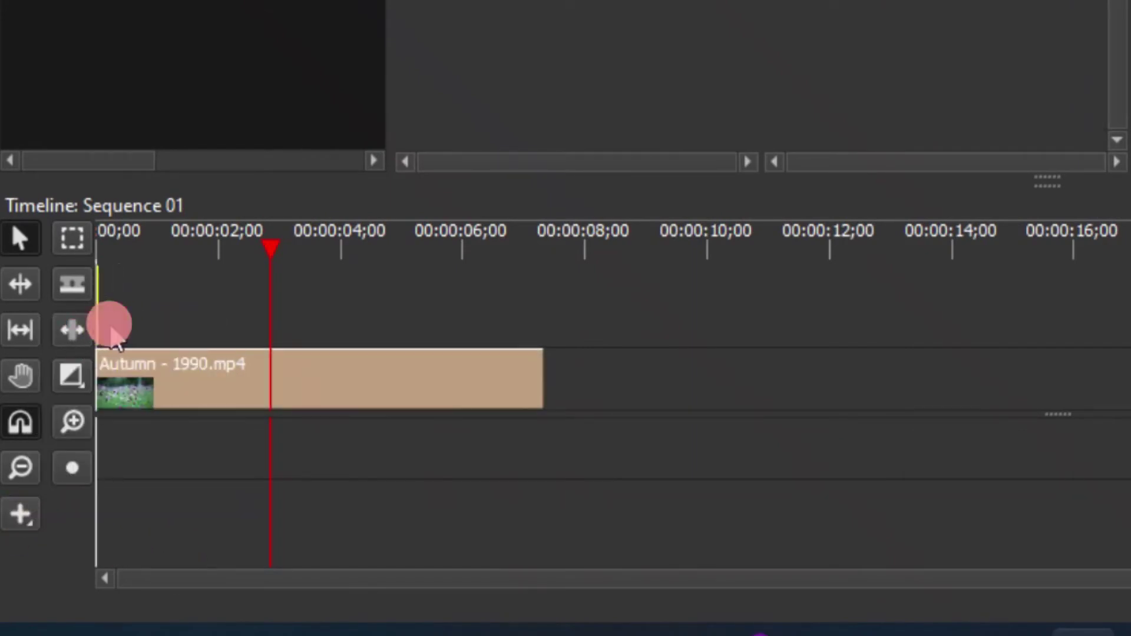
left_click(553, 371)
left_click(329, 307)
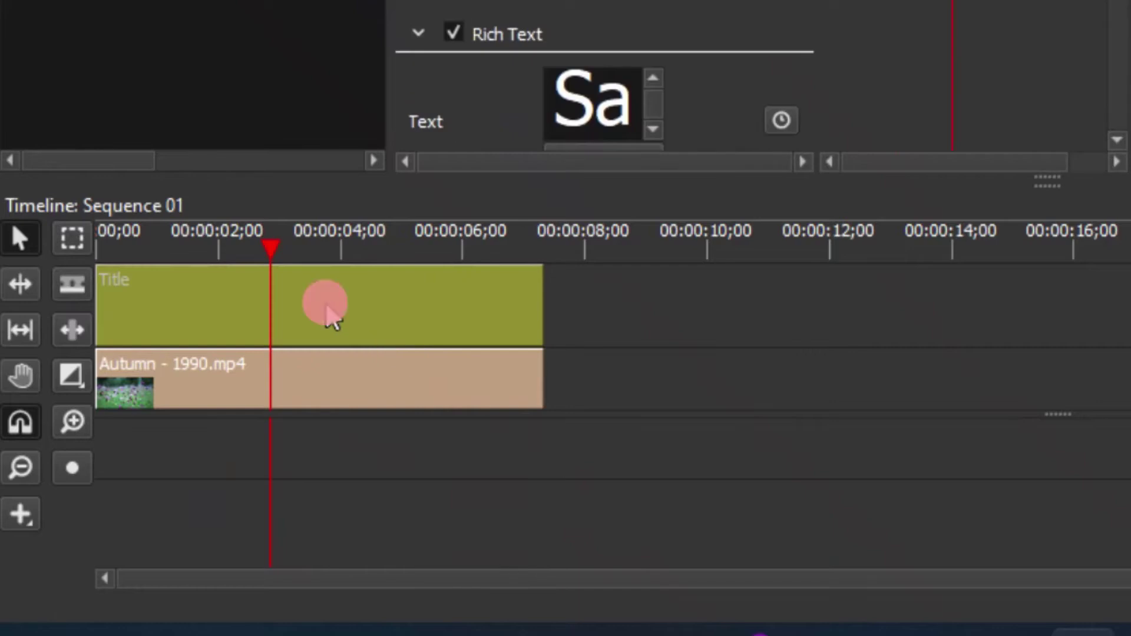
scroll(261, 303, "down", 2)
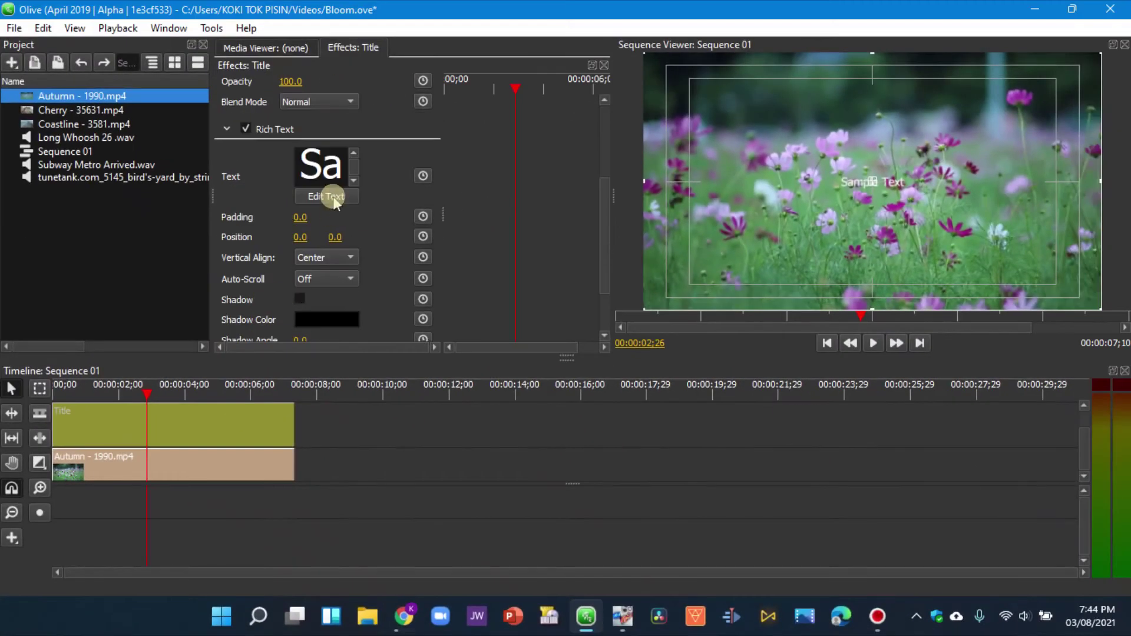
left_click(327, 196)
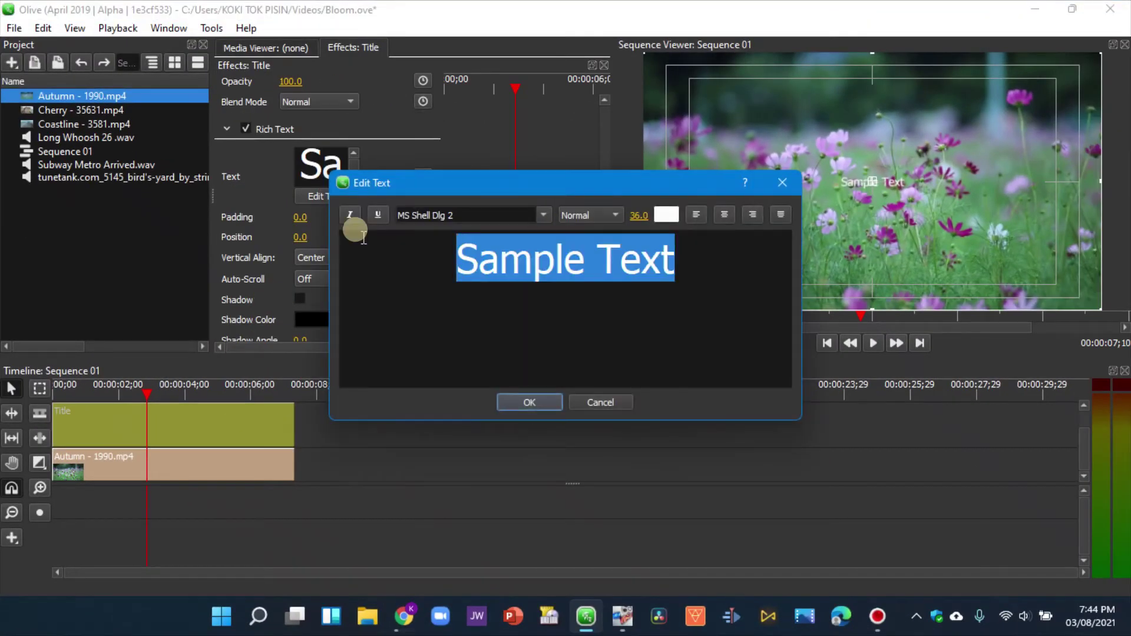
Replace the title's Sample Text with 'fun'.
type("fun")
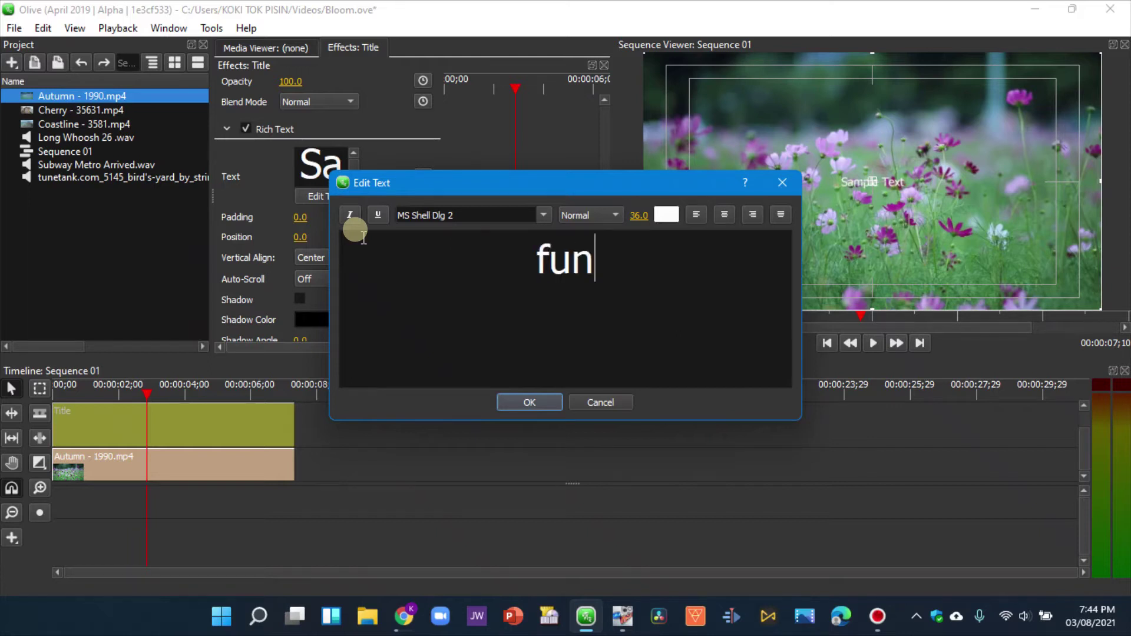
key("ctrl+a")
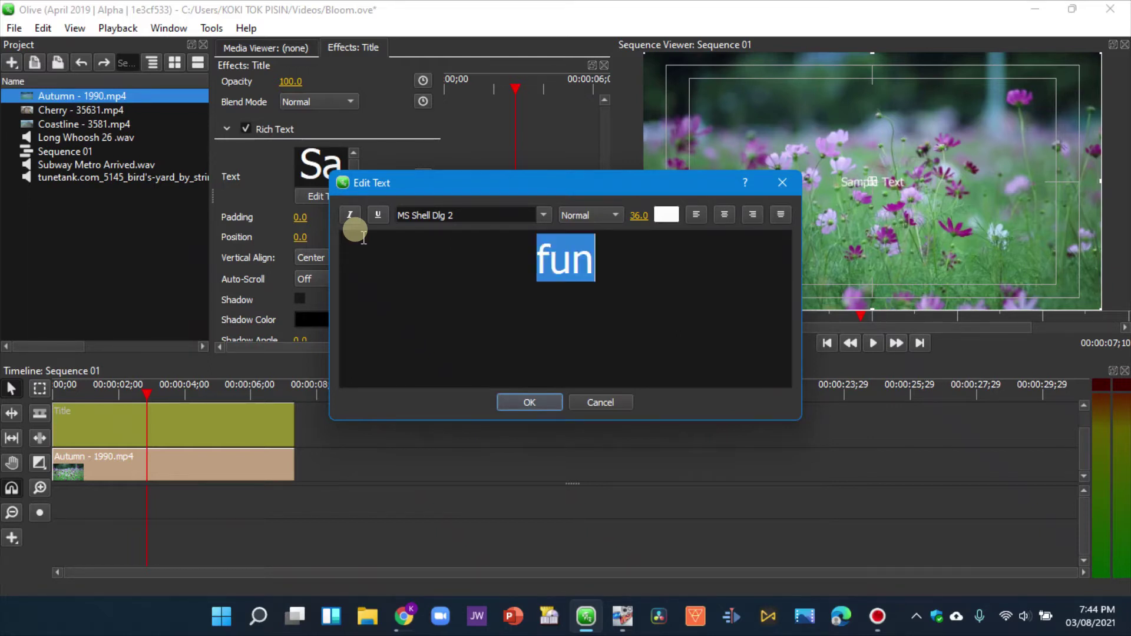
left_click(543, 215)
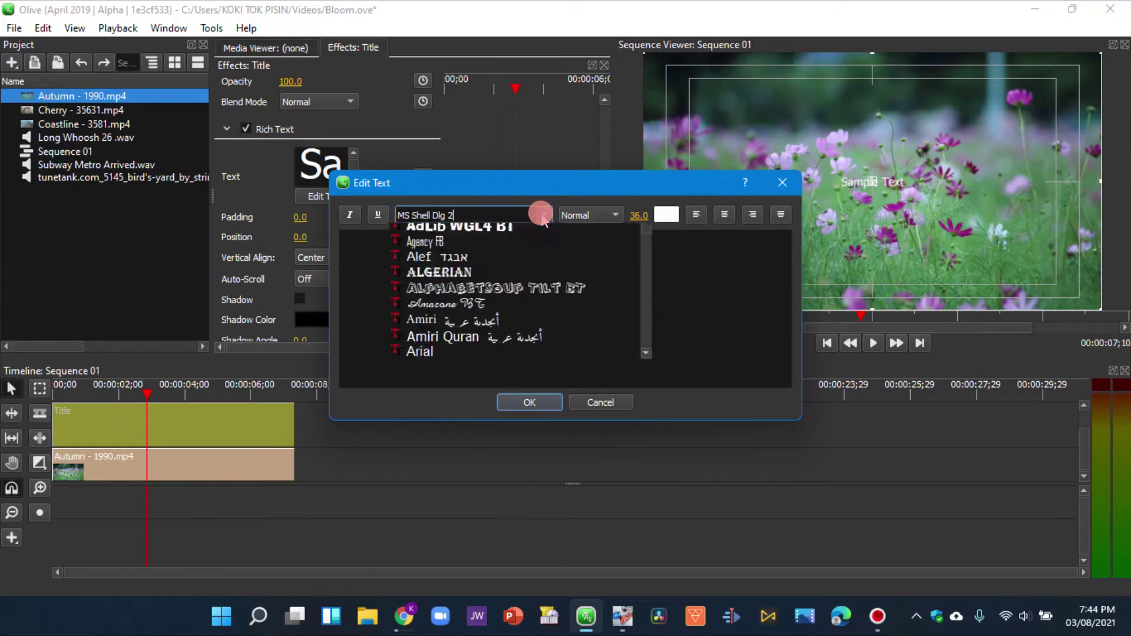
scroll(495, 310, "down", 3)
left_click(714, 288)
left_click(715, 288)
Give FUN the Black font weight and font size 200.
left_click_drag(607, 256, 479, 242)
left_click(574, 216)
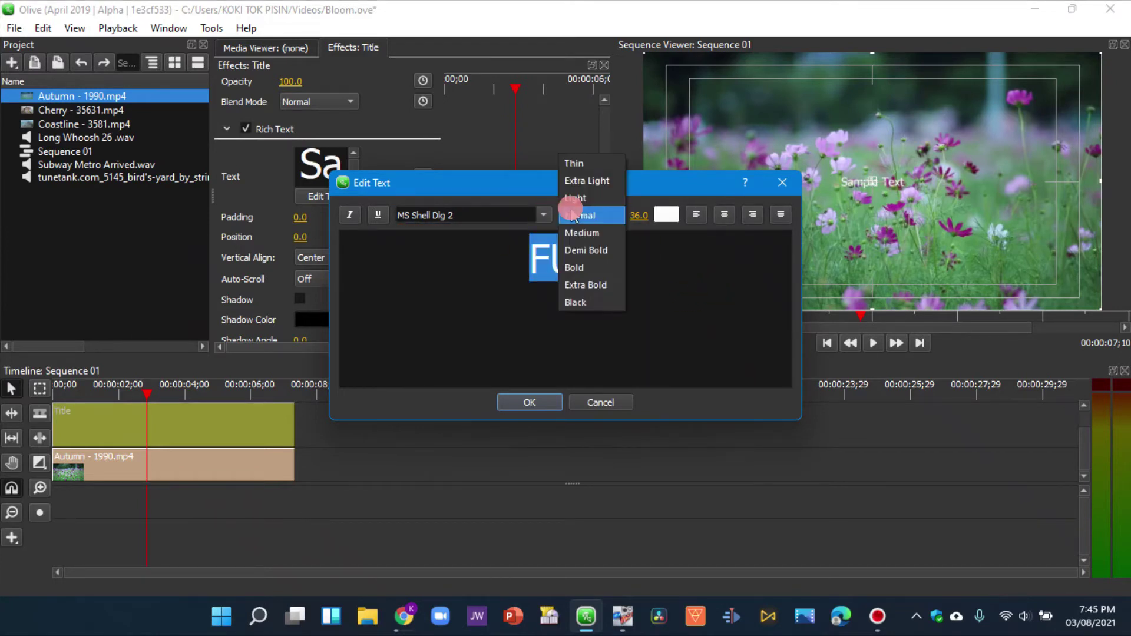
left_click(584, 303)
left_click(639, 217)
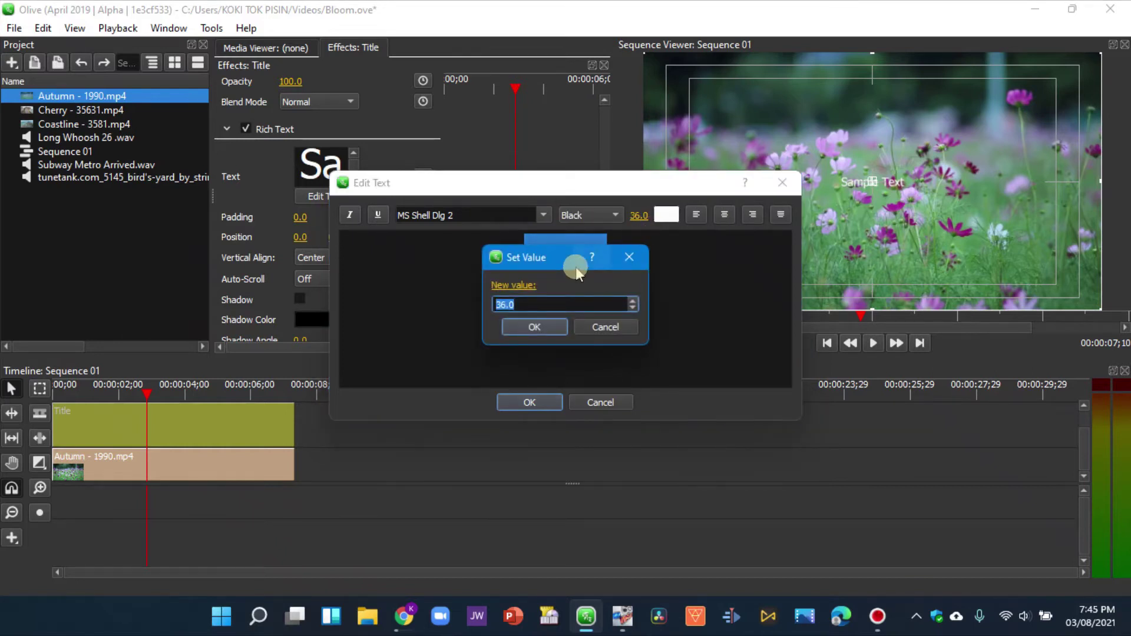
type("200")
key("Return")
key("Return")
left_click(94, 423)
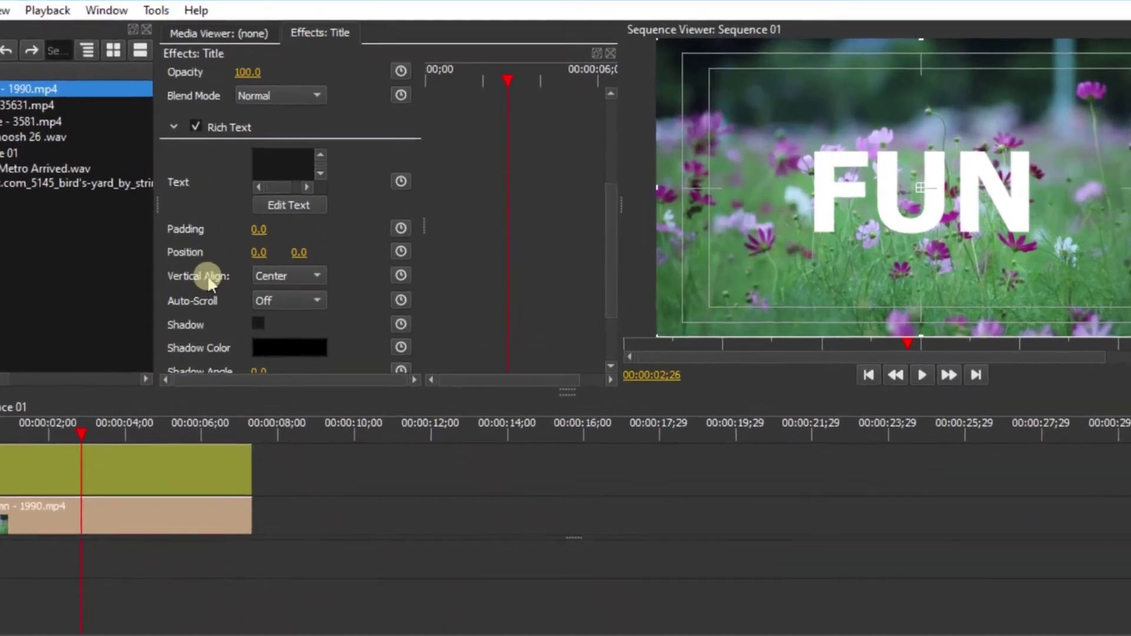
scroll(209, 282, "up", 5)
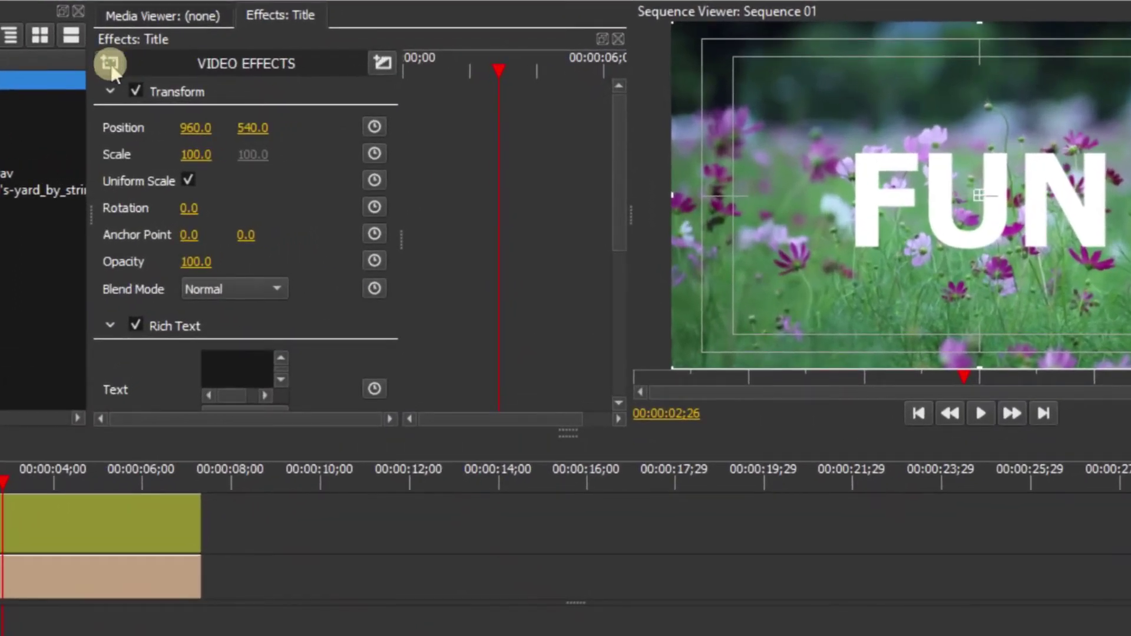
Add a Keying > Luma Key effect to the title with Invert ticked, collapsing Transform and Rich Text.
left_click(111, 64)
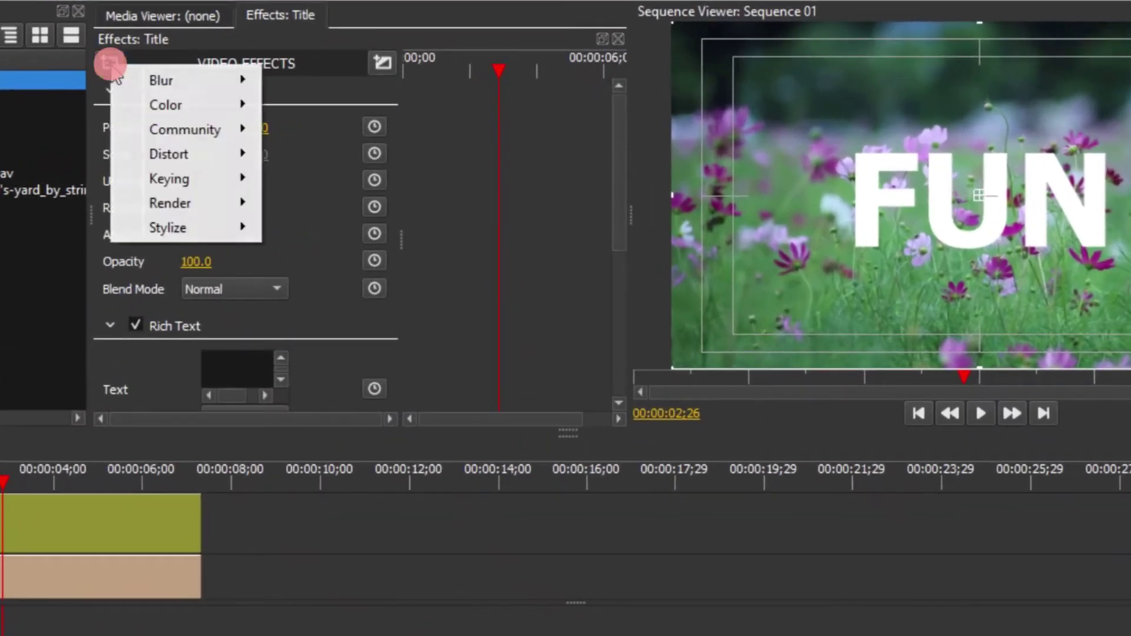
mouse_move(171, 182)
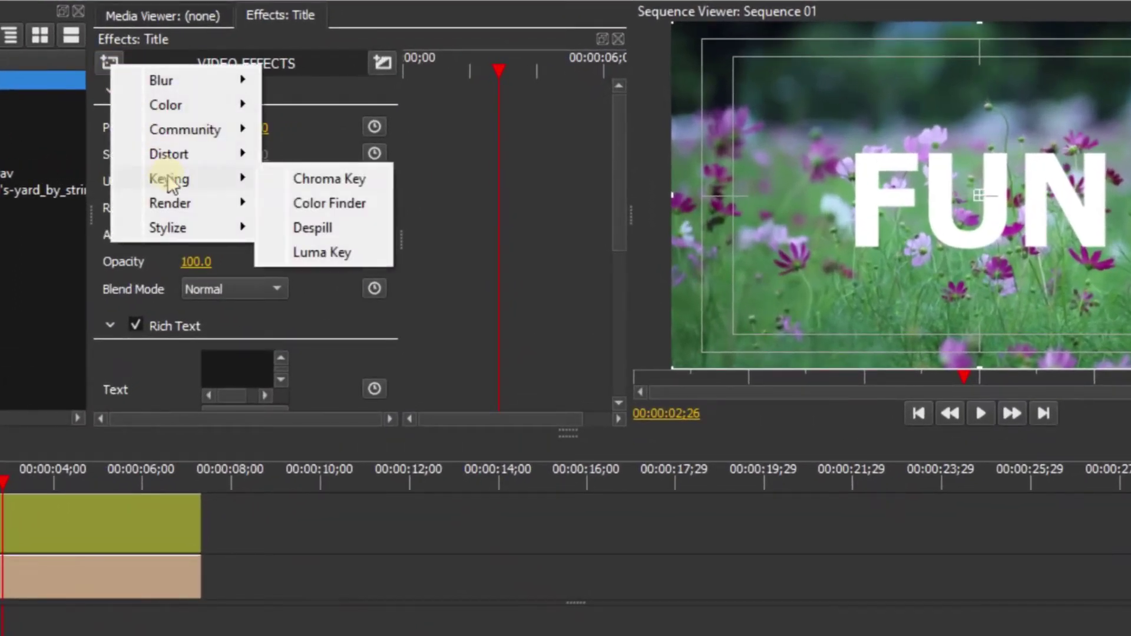
left_click(333, 252)
scroll(313, 233, "down", 8)
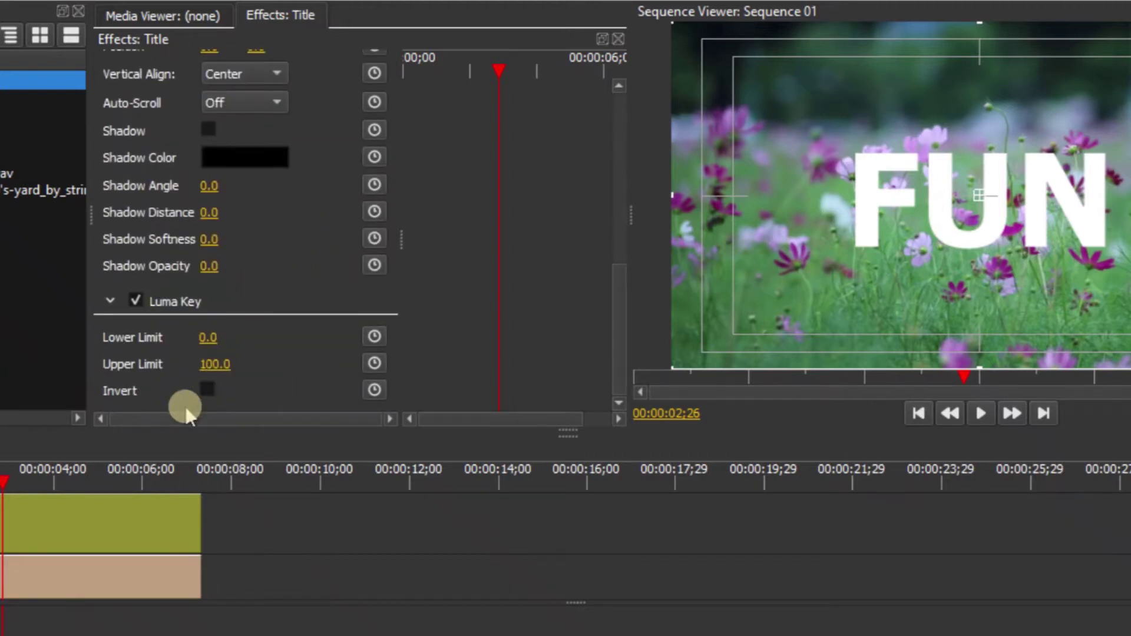
scroll(154, 236, "up", 8)
left_click(110, 92)
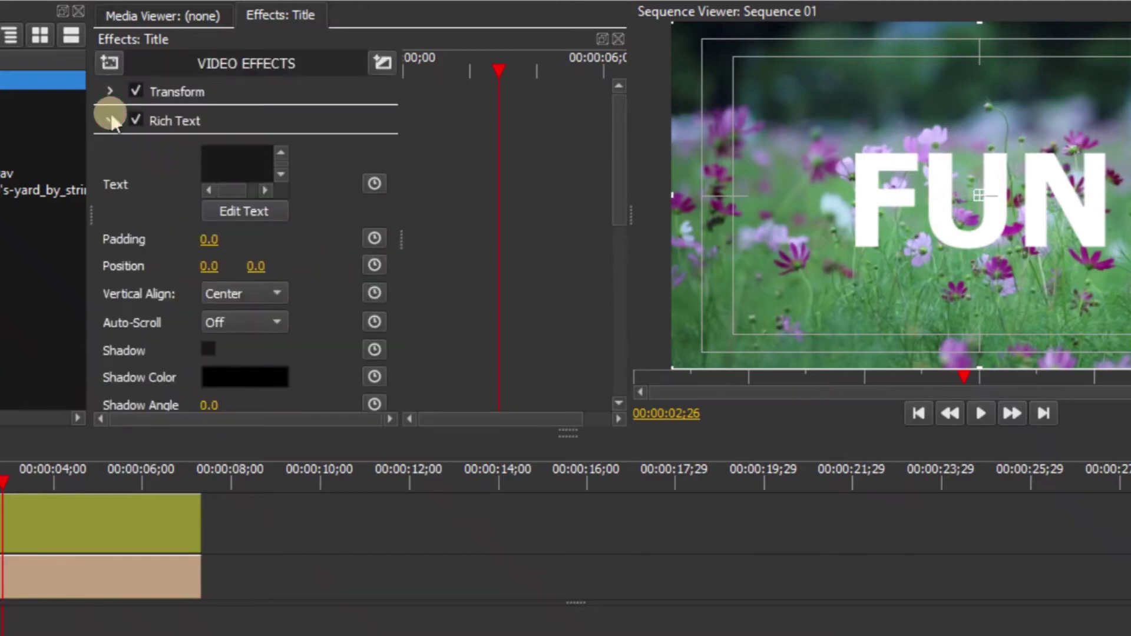
left_click(111, 120)
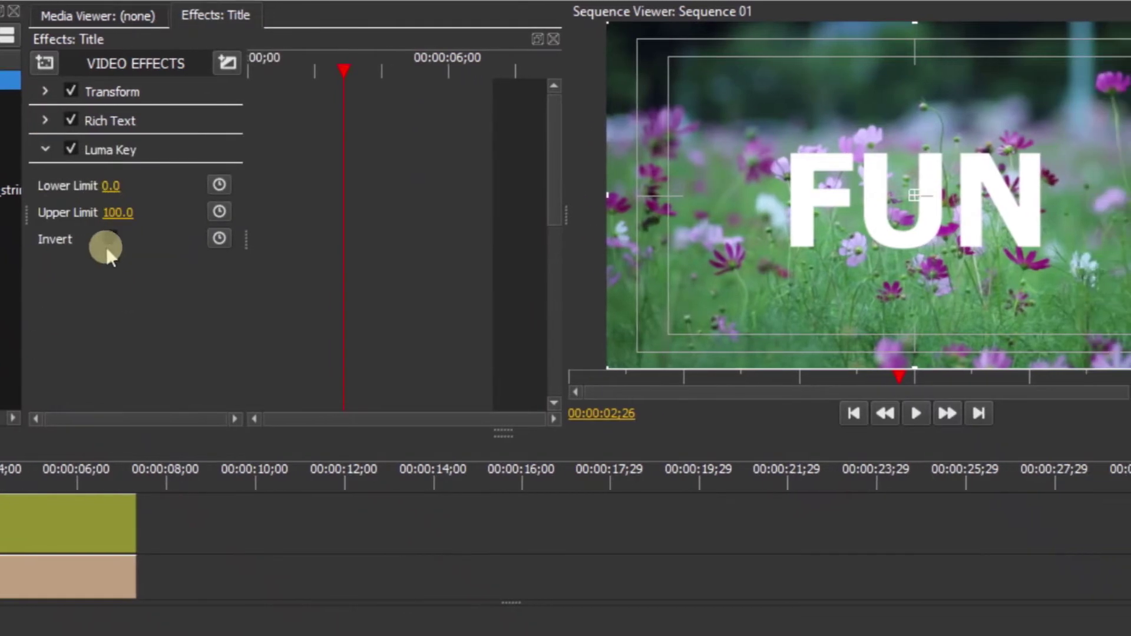
left_click(109, 239)
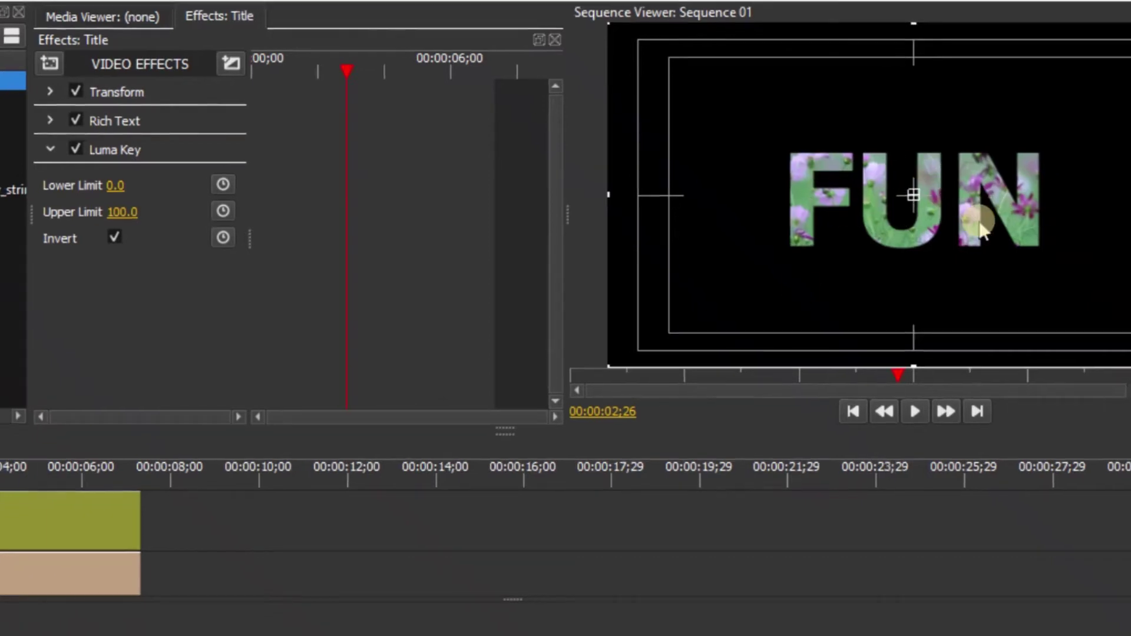
At 00:00:02;02, set the title's first Position (960, 540) and Scale (100) keyframes.
left_click_drag(8, 467, 132, 404)
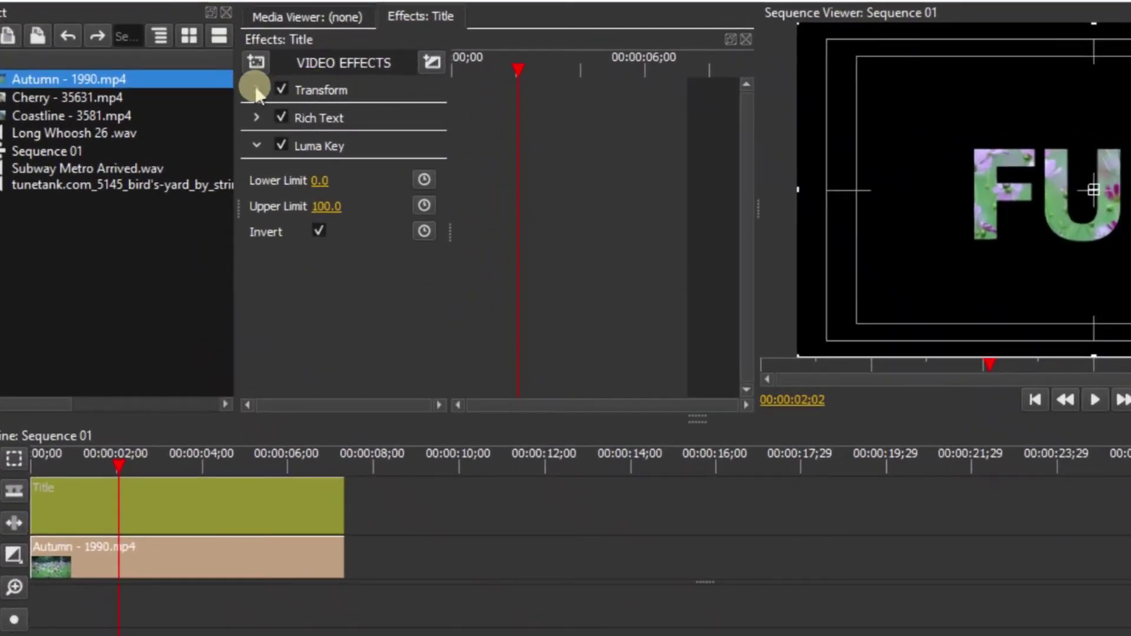
left_click(257, 92)
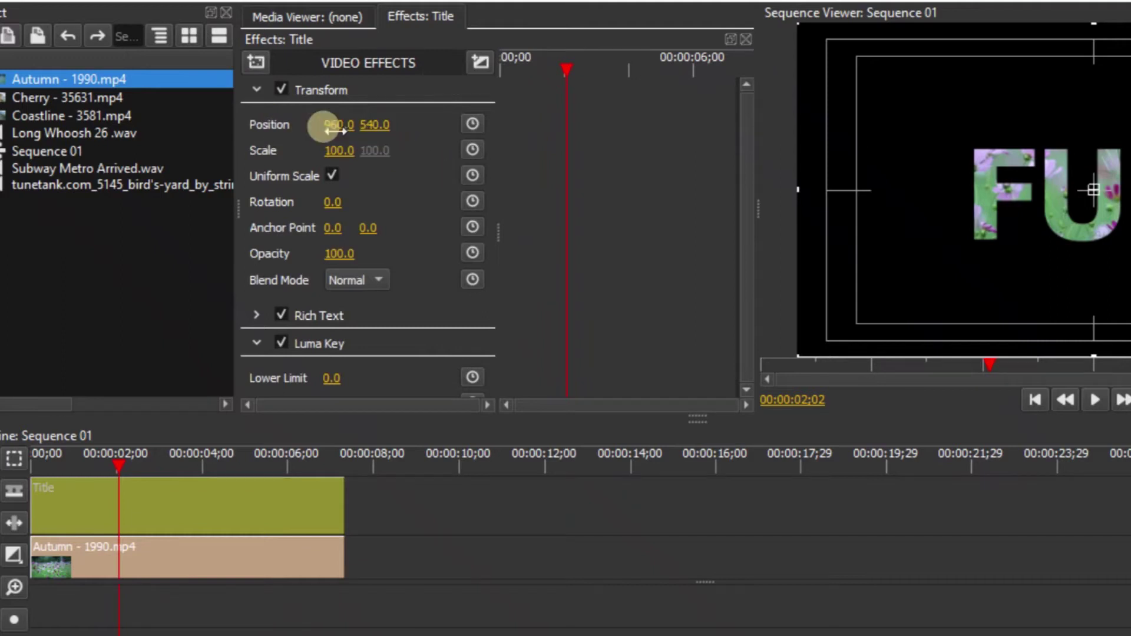
left_click(472, 124)
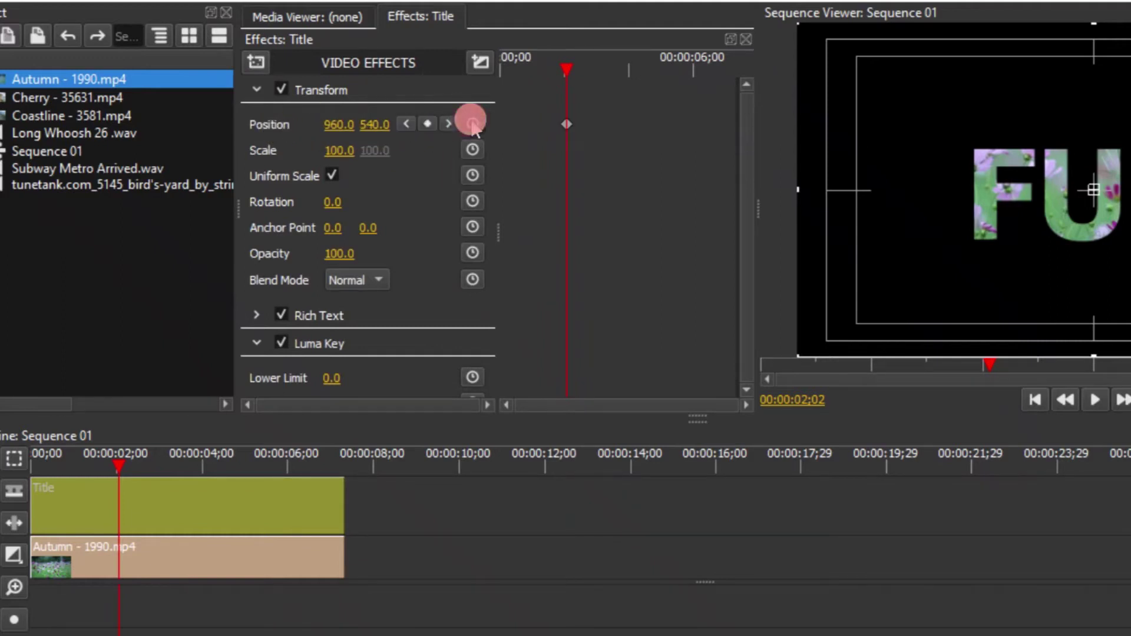
left_click(473, 149)
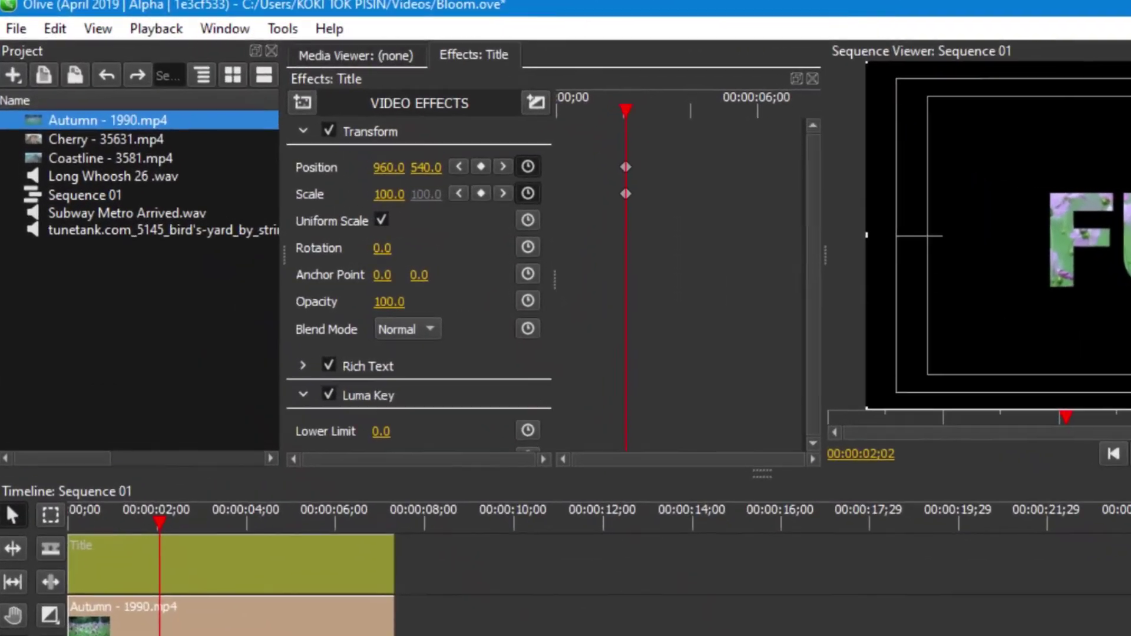
Keep the Default title/action safe area and move the playhead to 00:00:02;15.
left_click(97, 28)
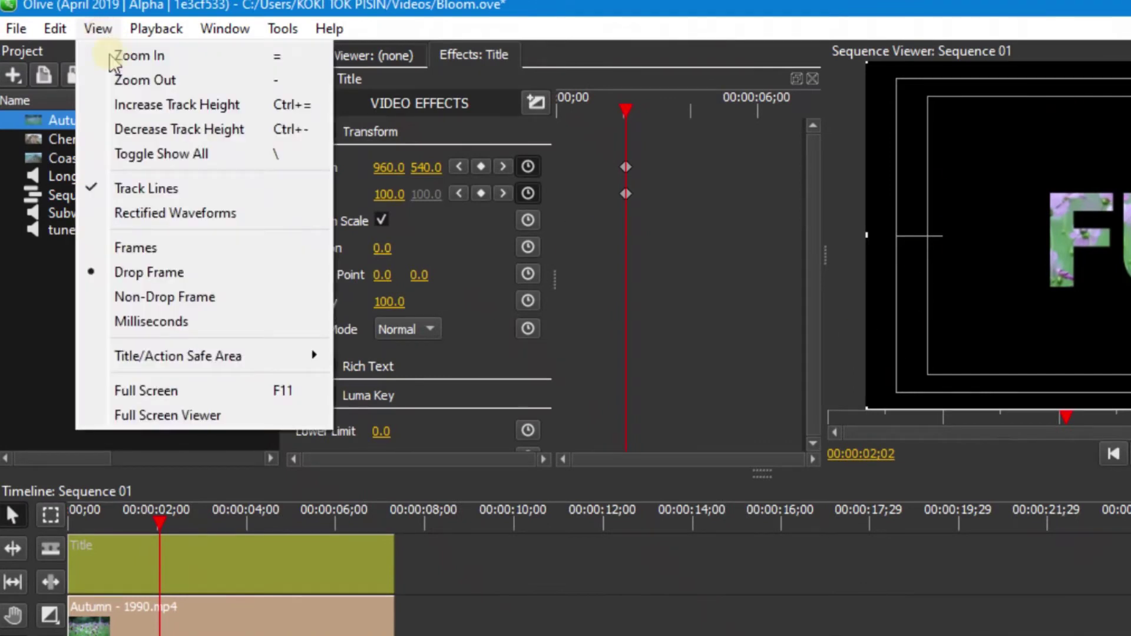
mouse_move(139, 355)
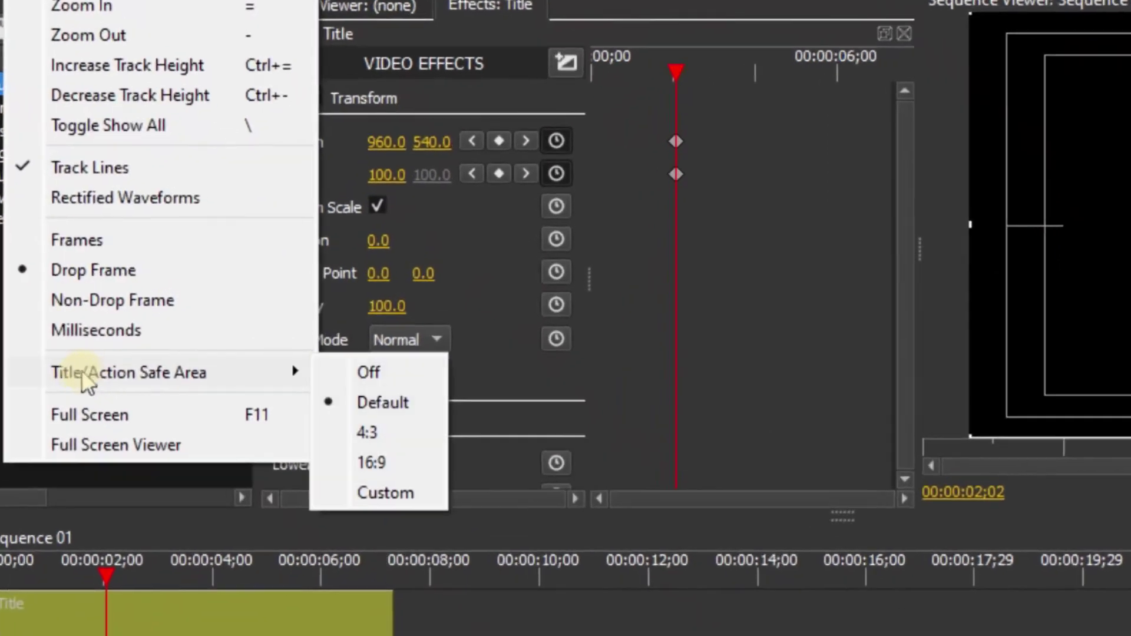
left_click(377, 404)
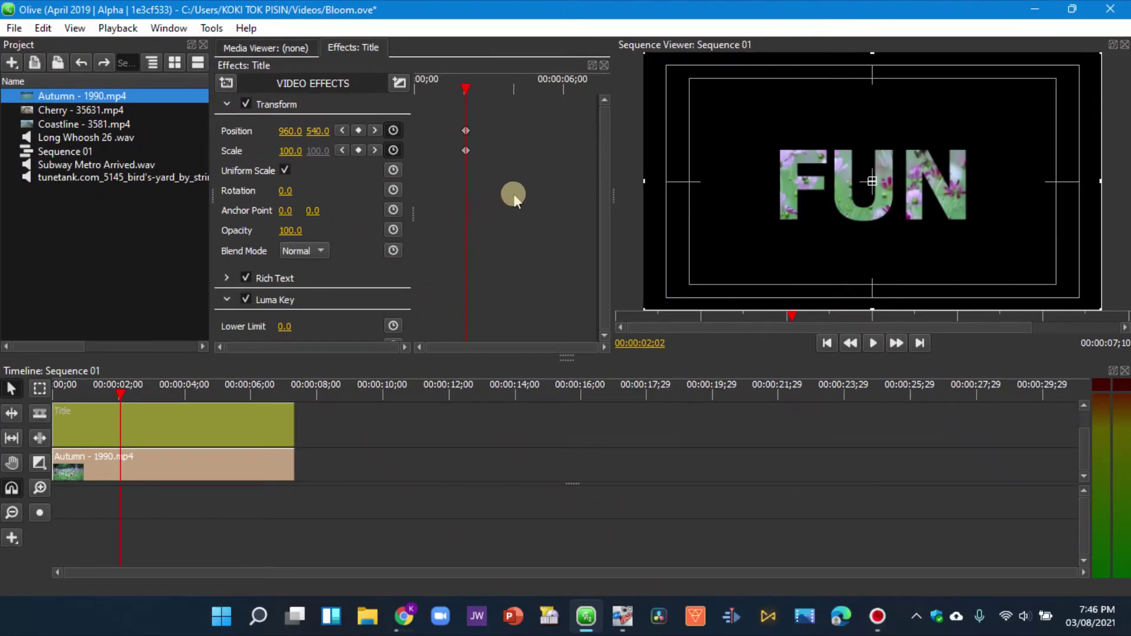
left_click_drag(464, 90, 476, 90)
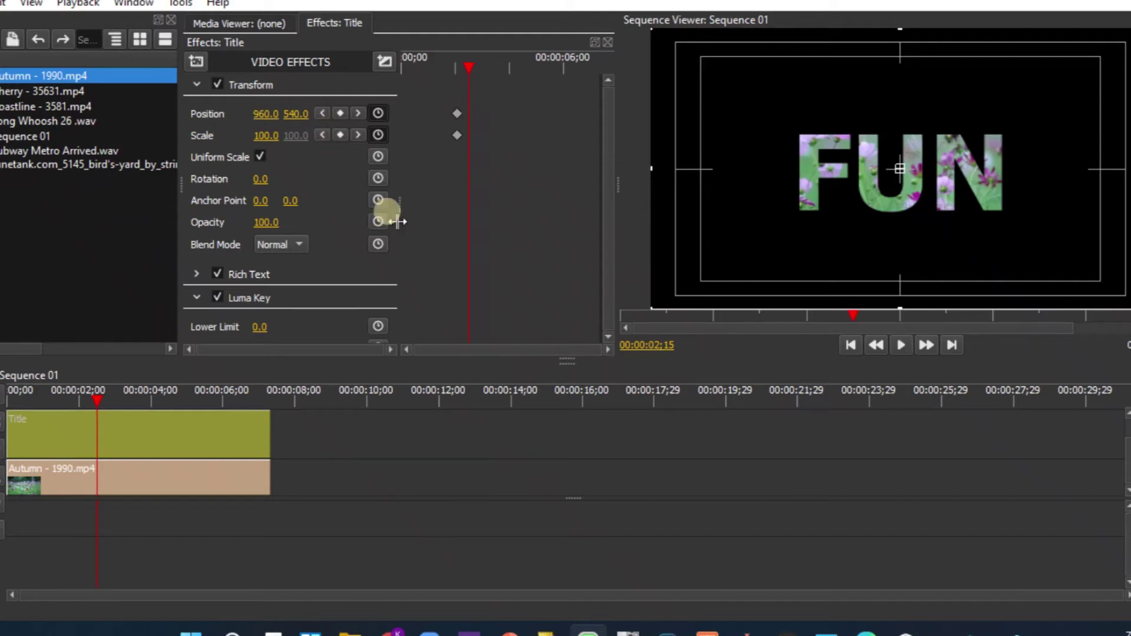
At 02;15, keyframe the title to Scale 2992 and Position -443, 540, then preview the zoom.
left_click_drag(398, 215, 423, 213)
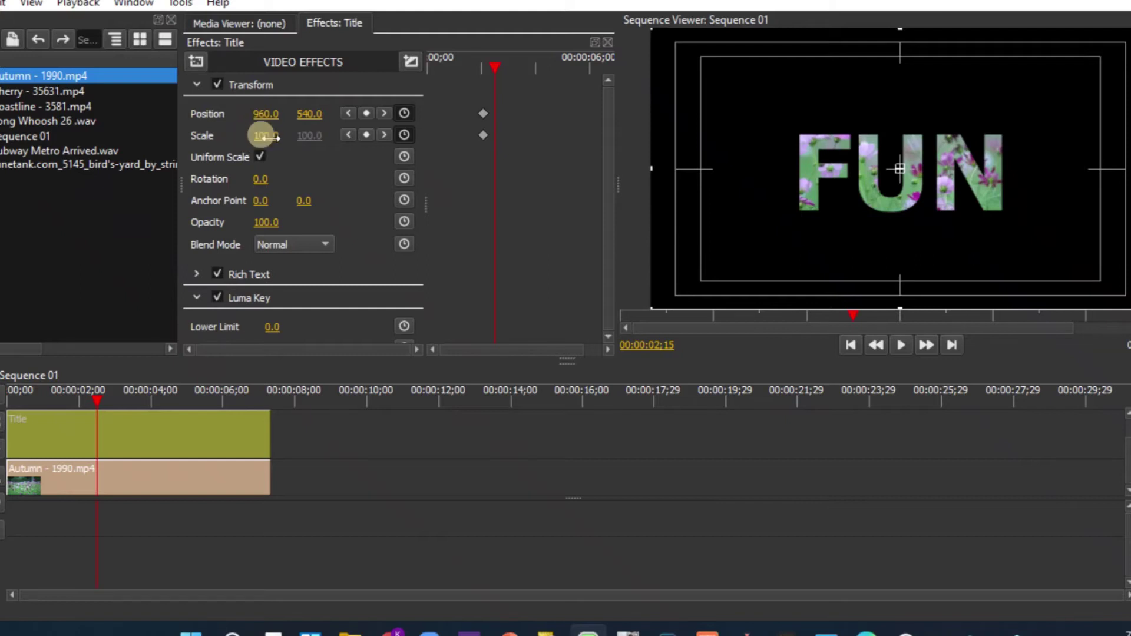
left_click_drag(266, 136, 261, 136)
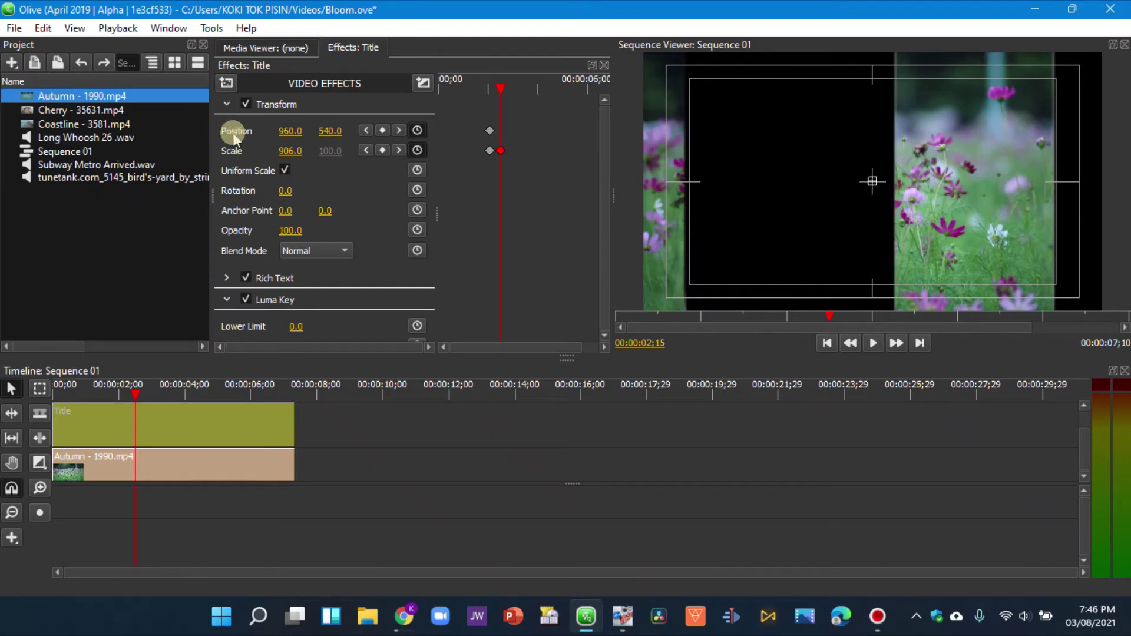
left_click_drag(279, 112, 280, 112)
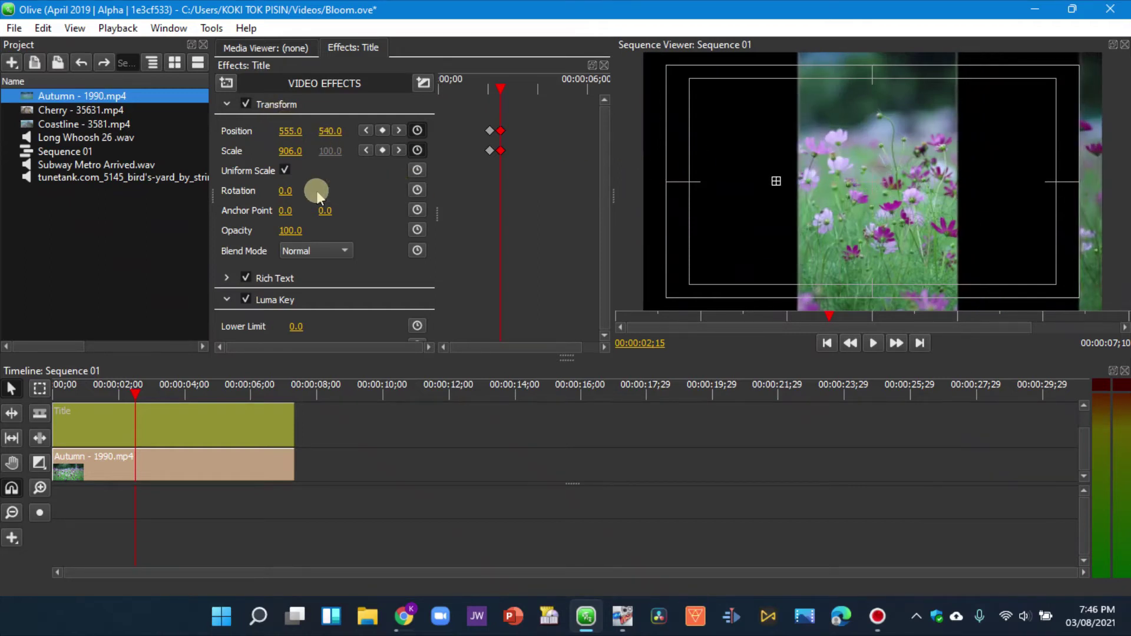
left_click_drag(274, 137, 273, 118)
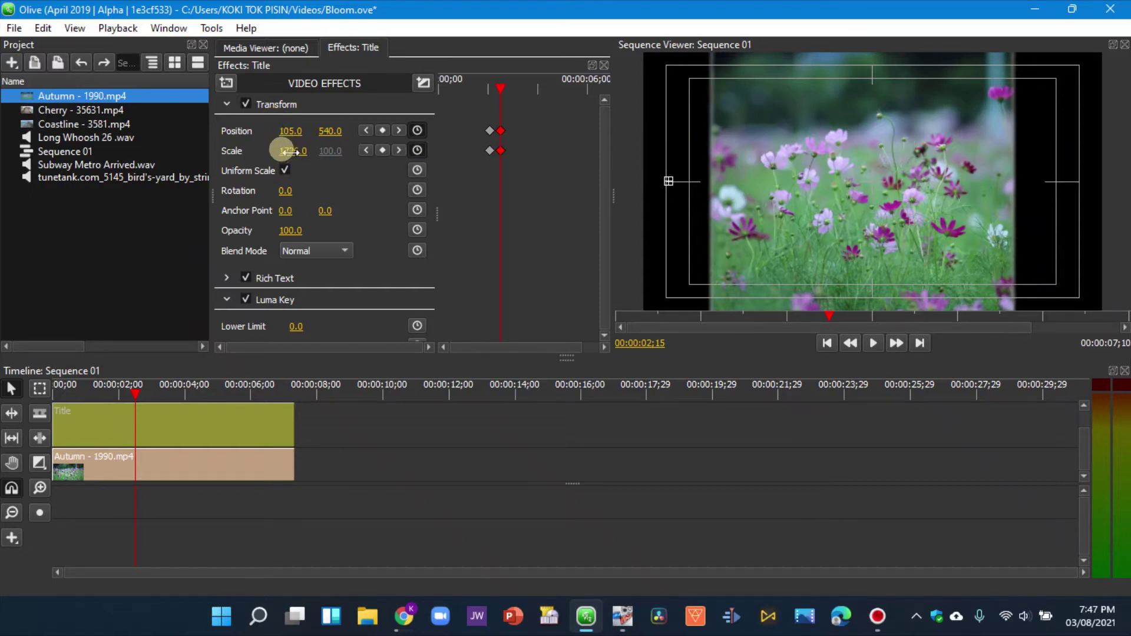
left_click_drag(280, 139, 278, 114)
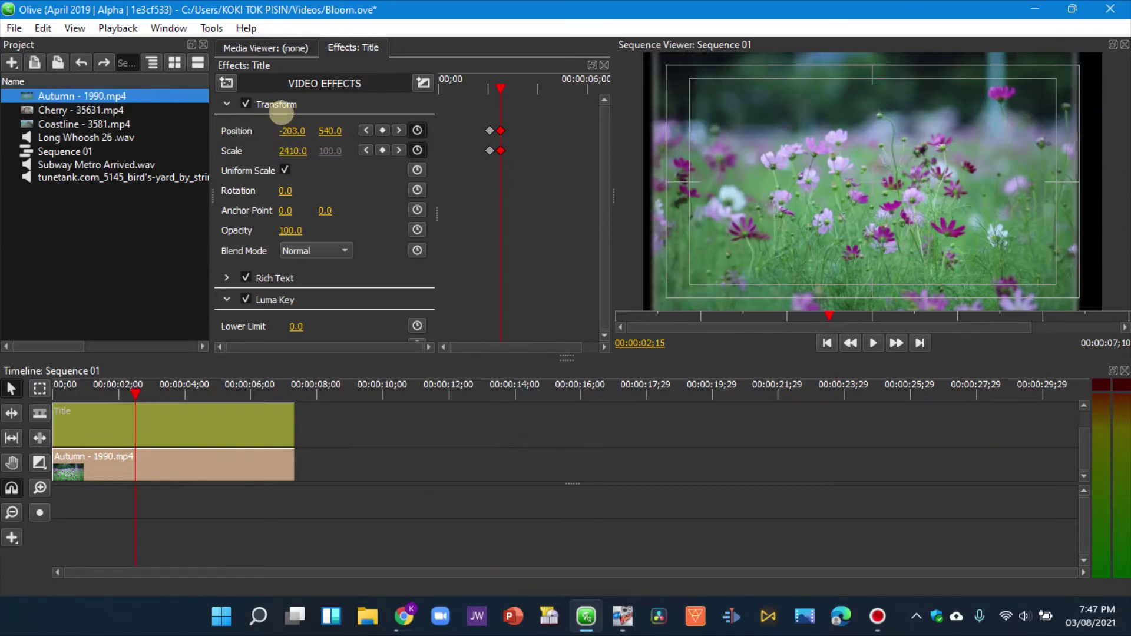
left_click_drag(281, 152, 278, 119)
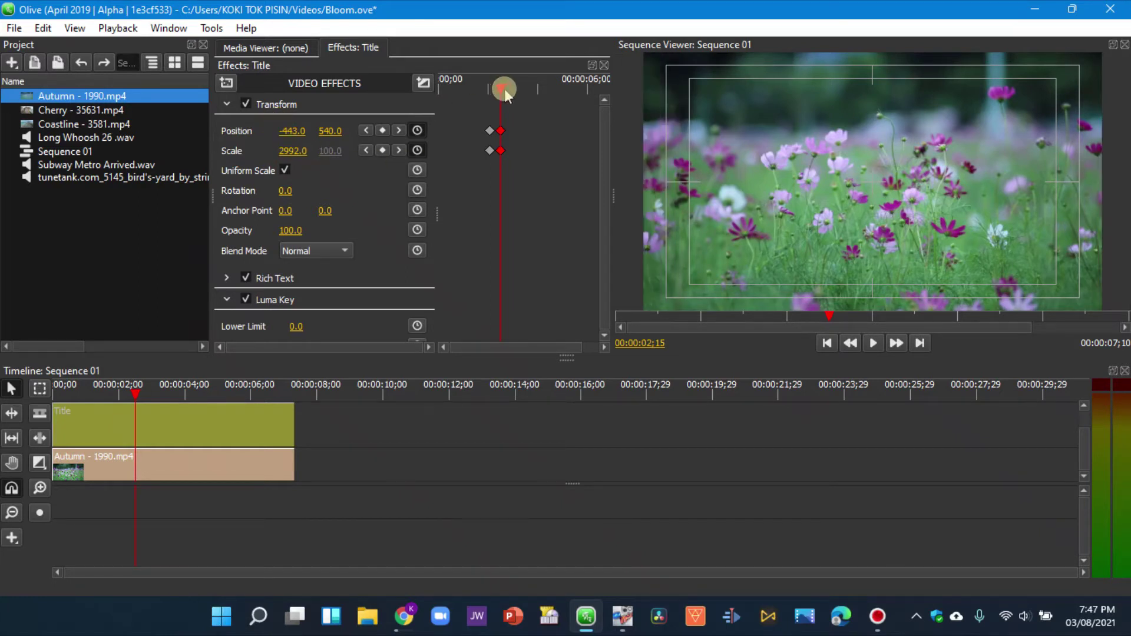
mouse_move(498, 89)
left_mouse_down()
mouse_move(479, 89)
mouse_move(530, 106)
mouse_move(479, 92)
mouse_move(503, 103)
left_mouse_up()
key("space")
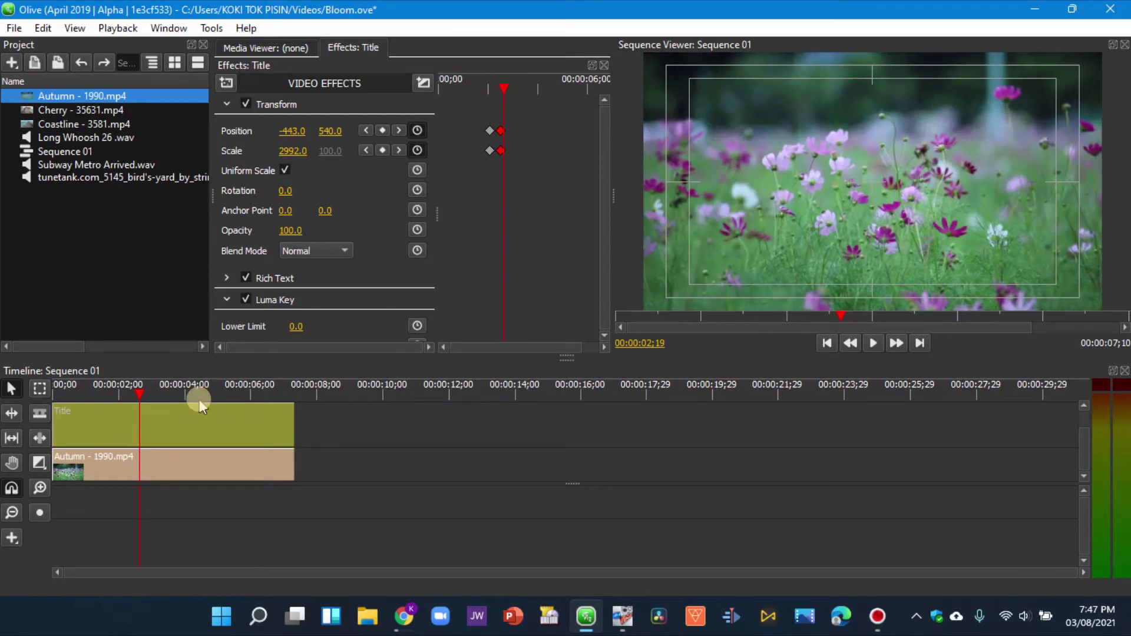
Trim the Title and Autumn clips to end at 04;25 and place Cherry - 35631.mp4 right after.
left_click_drag(140, 393, 212, 427)
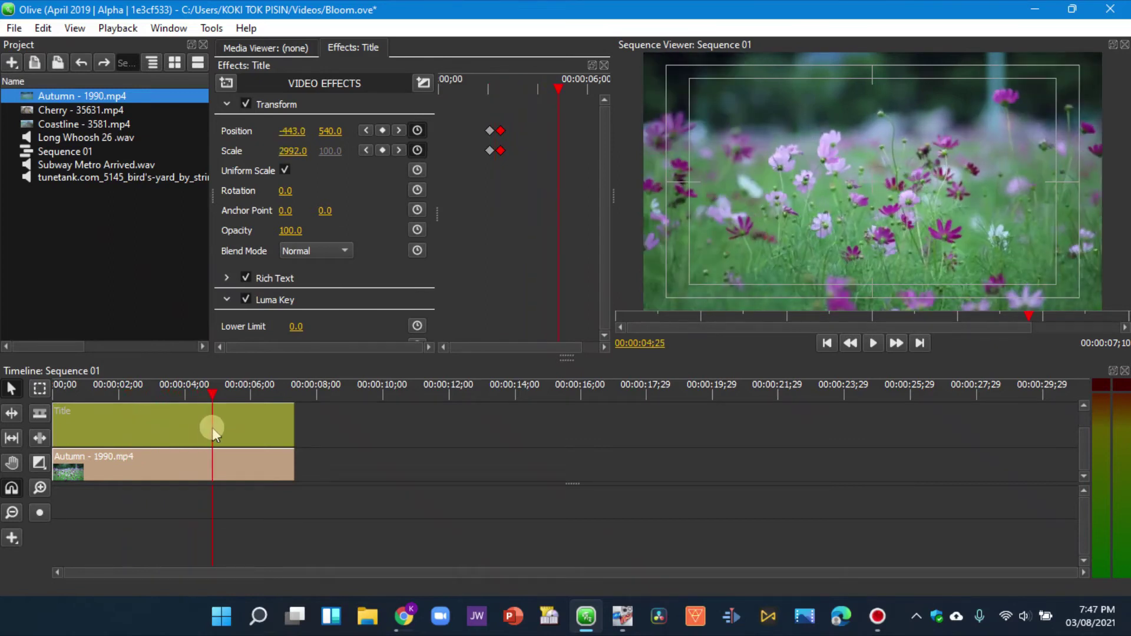
left_click_drag(294, 424, 211, 417)
left_click_drag(294, 465, 213, 466)
left_click_drag(50, 114, 260, 443)
left_click_drag(254, 458, 255, 459)
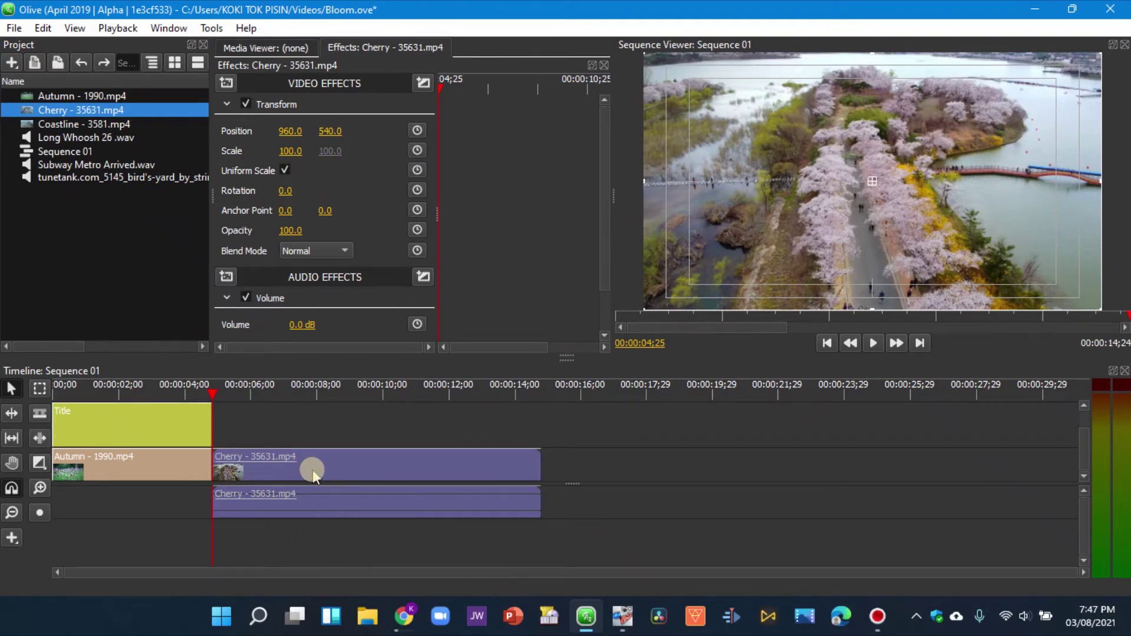
Unlink the Cherry clip from its audio and delete the audio clip.
left_click(575, 496)
right_click(362, 455)
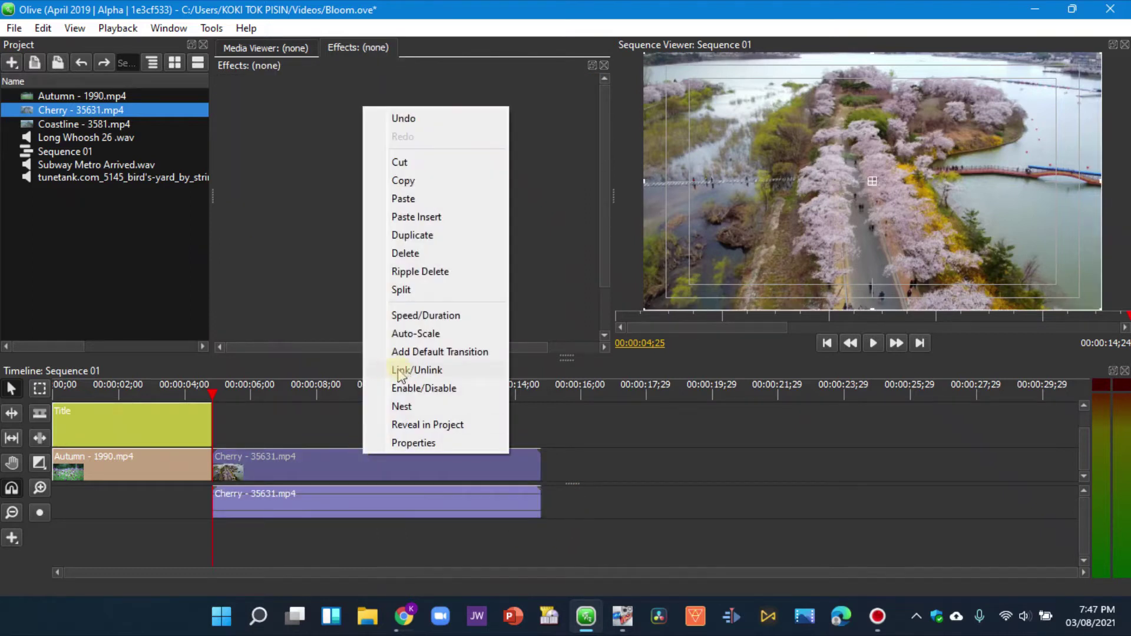
left_click(342, 472)
left_click(343, 507)
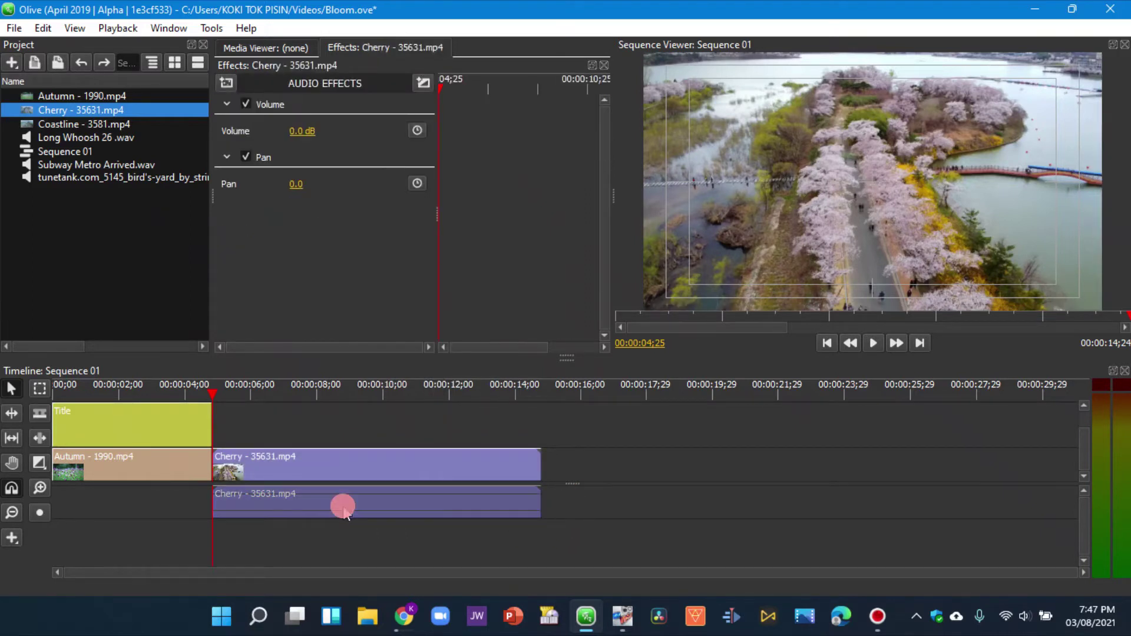
key("Delete")
Trim the Cherry video so the sequence ends around 00:00:10;28.
left_click(223, 457)
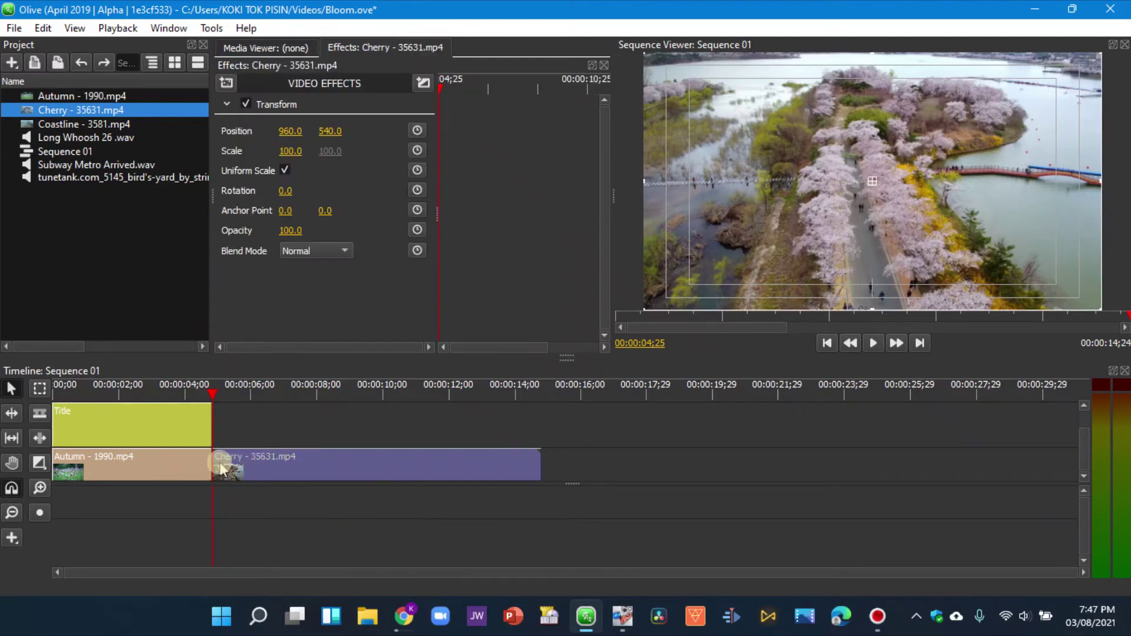
left_click_drag(235, 466, 263, 466)
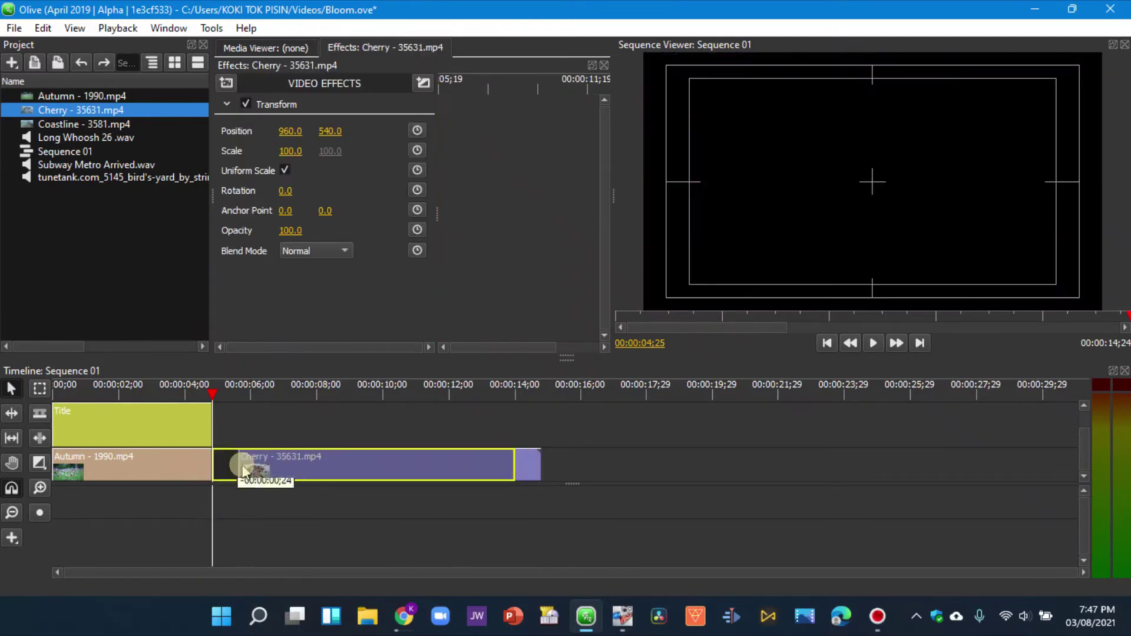
left_click_drag(507, 460, 412, 465)
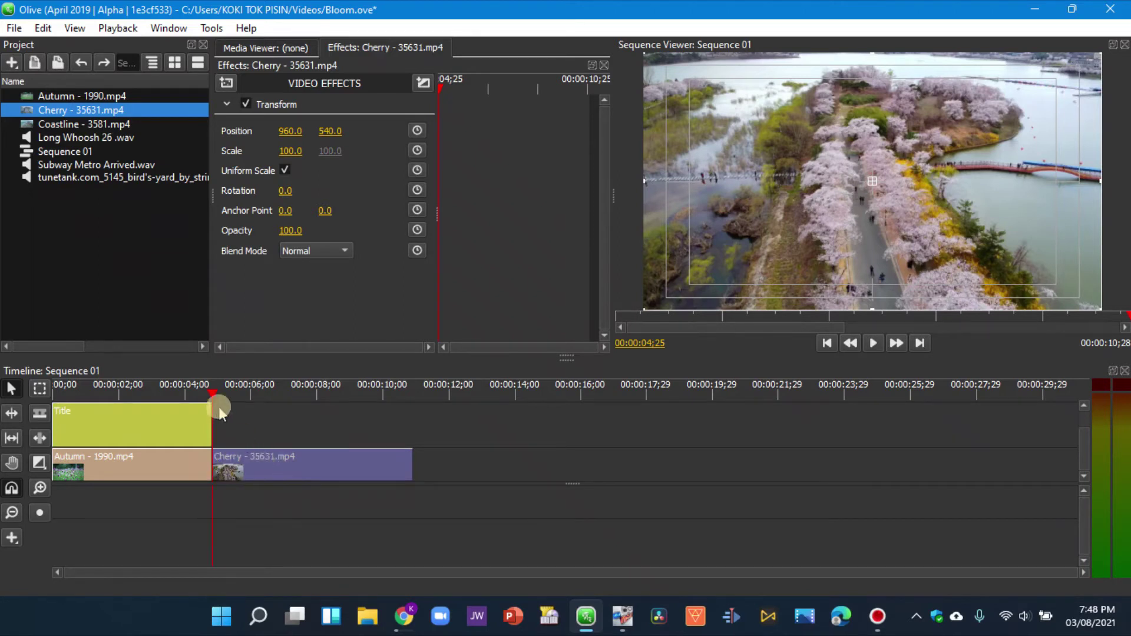
Apply the Community > Bloom effect to the Autumn - 1990.mp4 clip.
left_click(181, 471)
left_click(124, 462)
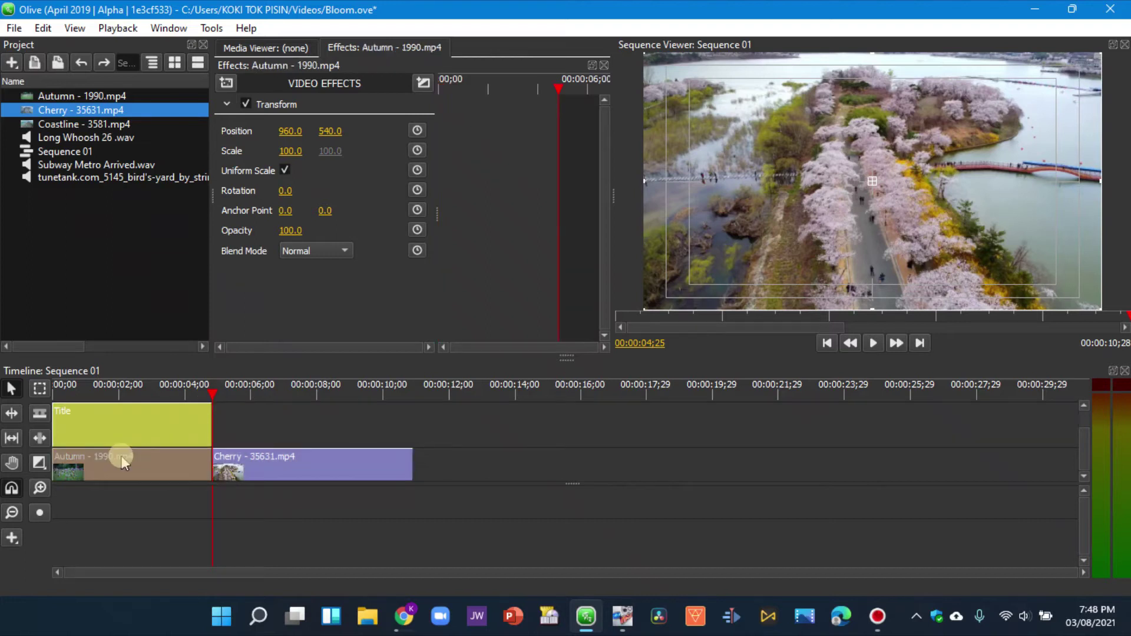
left_click(226, 83)
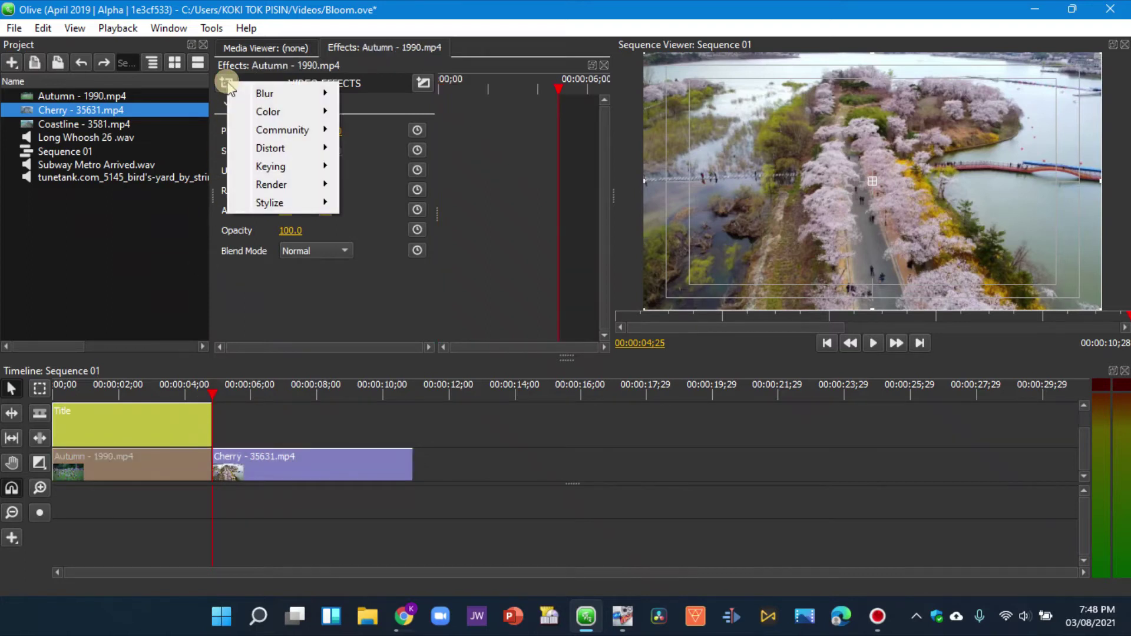
mouse_move(291, 137)
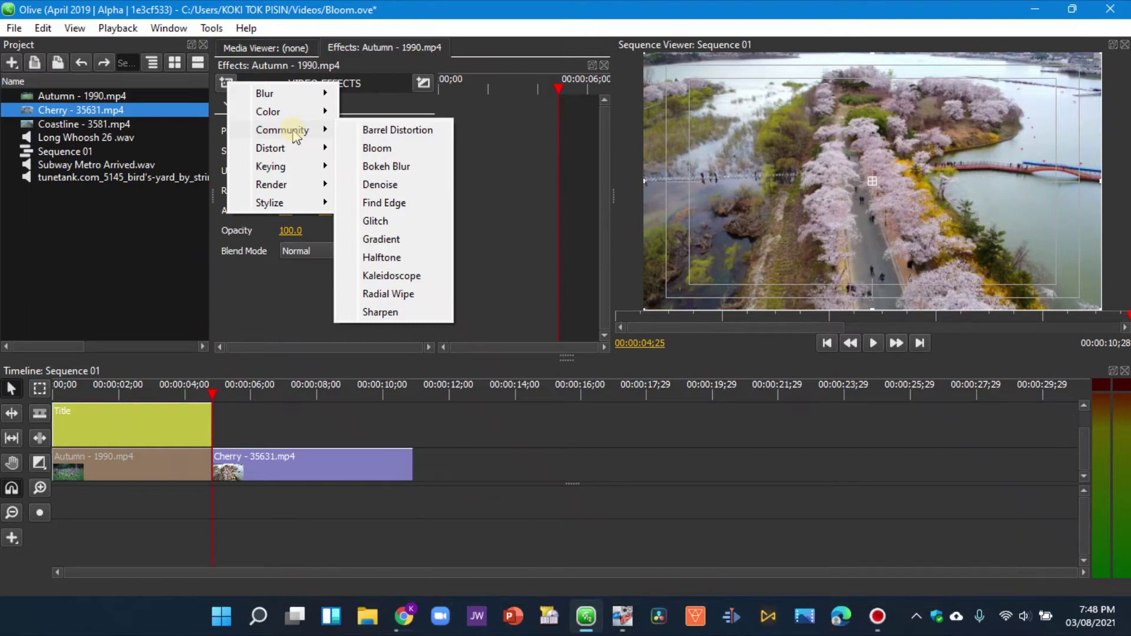
left_click(373, 151)
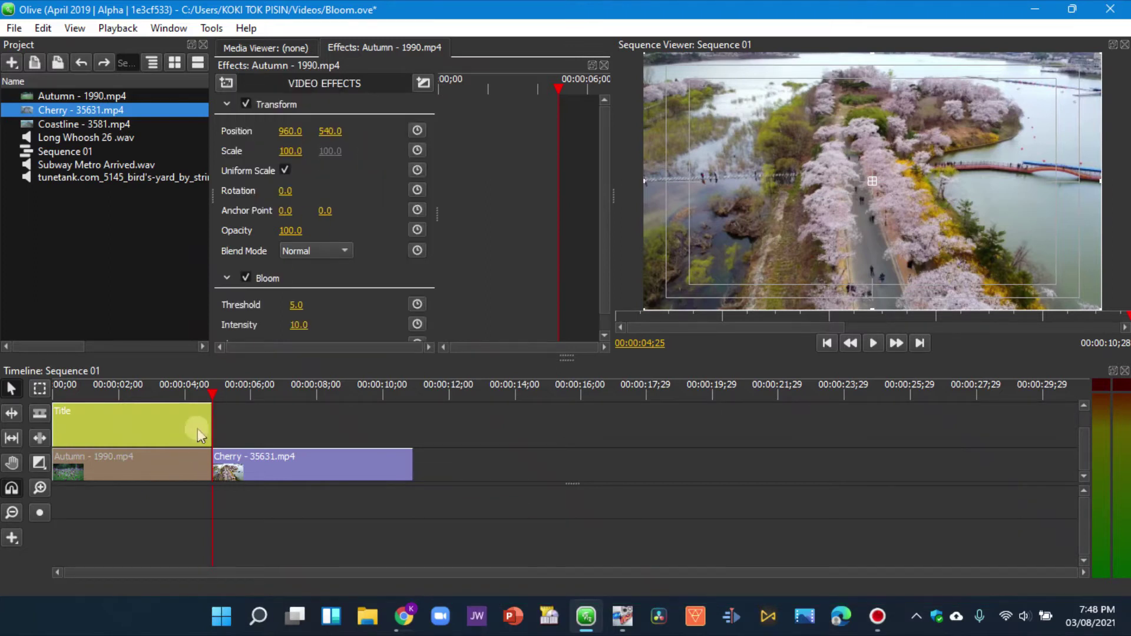
Collapse Transform and raise the Autumn clip's Bloom Threshold to 99.
left_click_drag(216, 400, 144, 402)
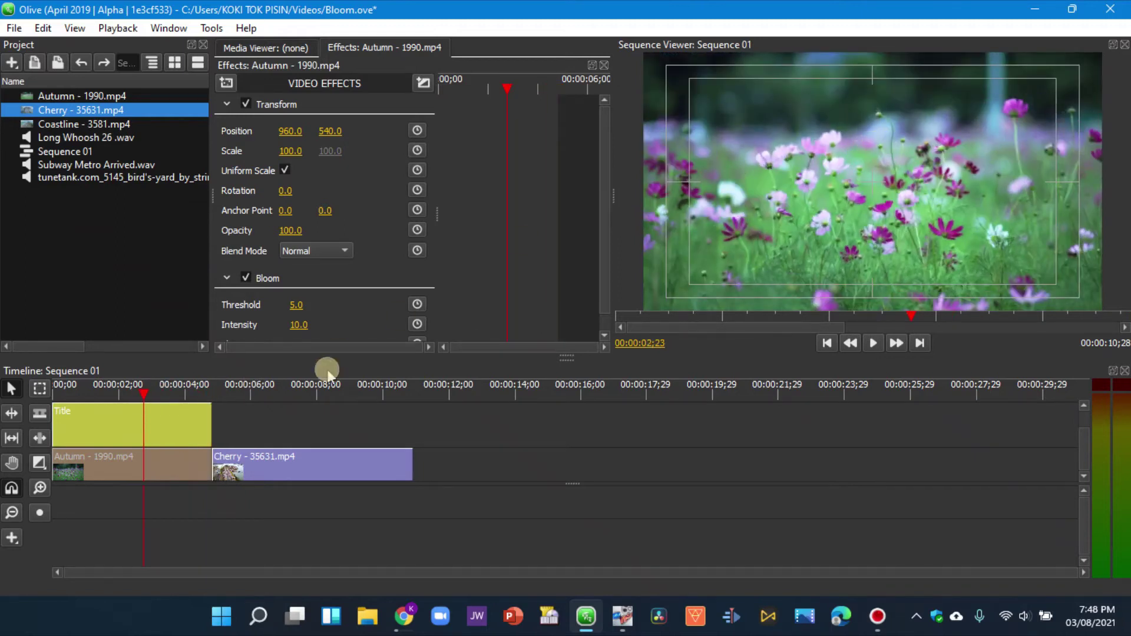
left_click(226, 104)
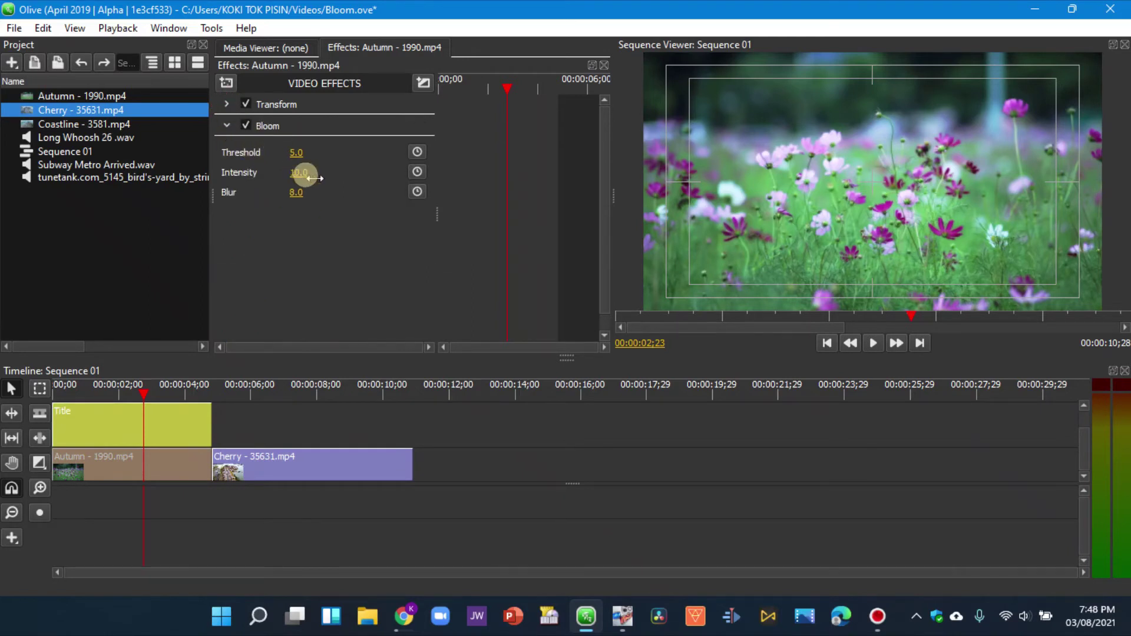
left_click_drag(255, 159, 283, 140)
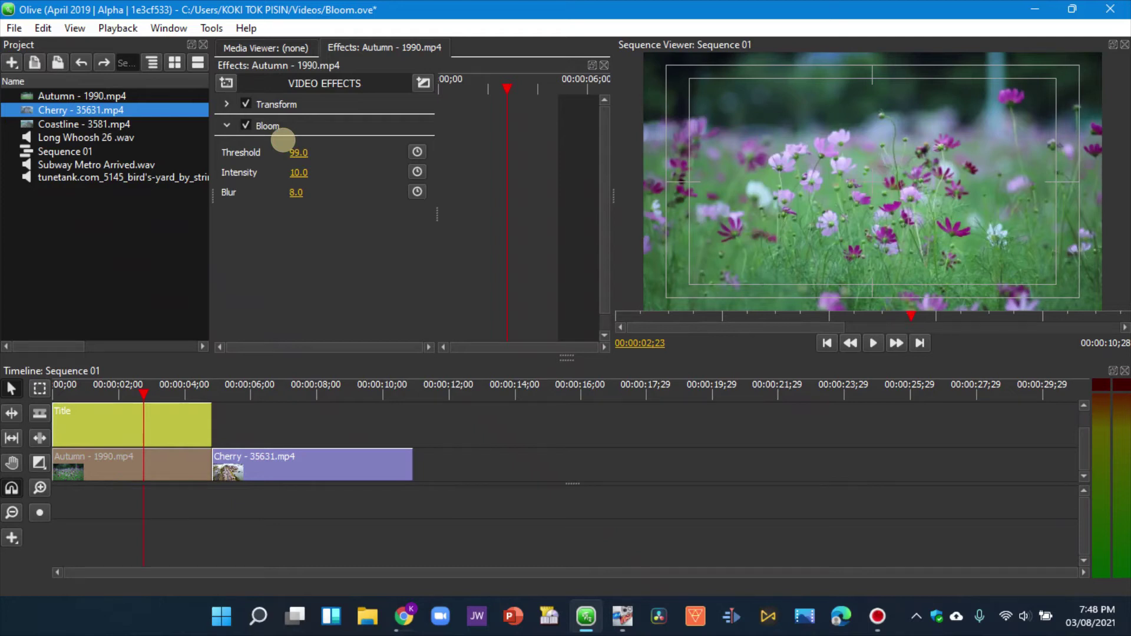
mouse_move(281, 139)
left_mouse_down()
mouse_move(271, 140)
mouse_move(292, 144)
mouse_move(239, 141)
mouse_move(285, 142)
left_mouse_up()
Put the playhead at 04;14, just before the cut, and keyframe Bloom Threshold and Intensity.
left_click_drag(147, 393, 212, 406)
left_click(203, 468)
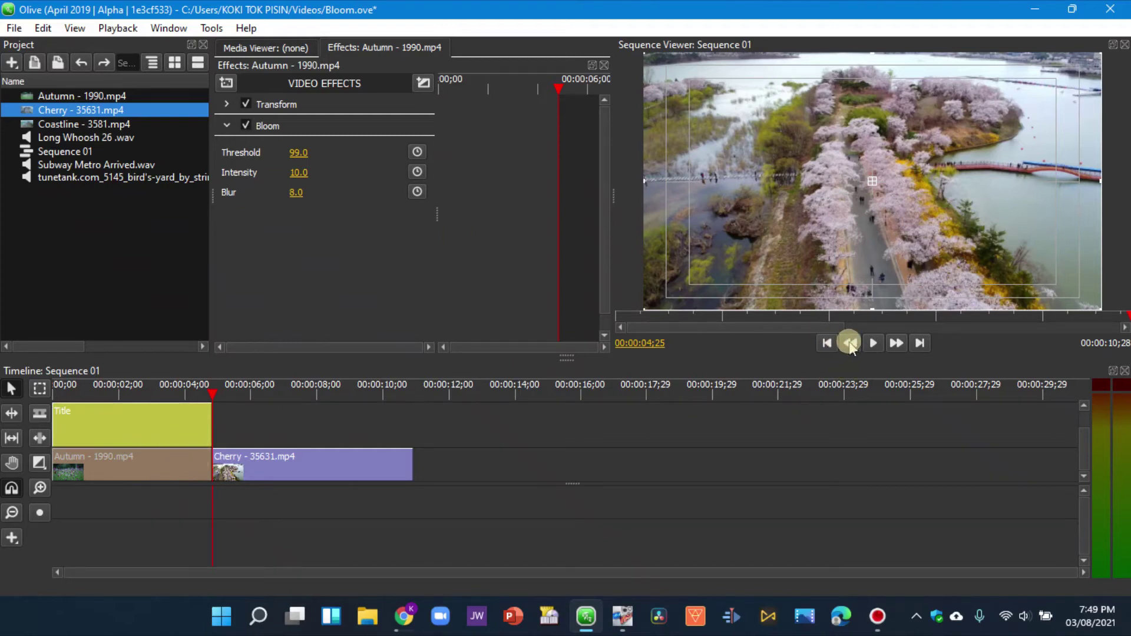
left_click(640, 342)
left_click(585, 323)
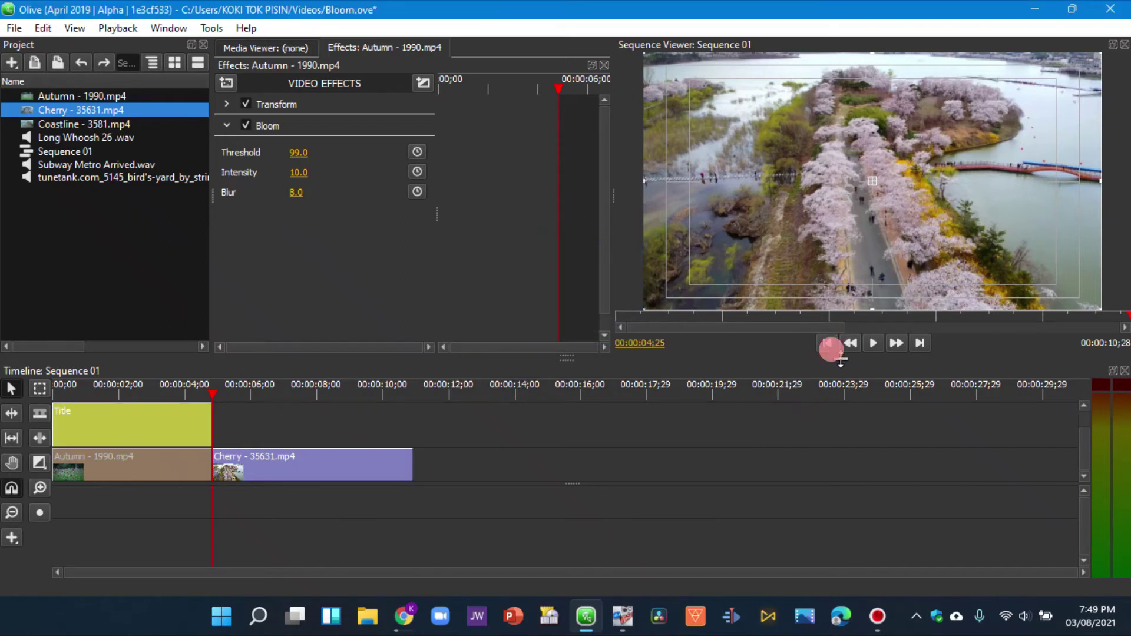
left_click(847, 347)
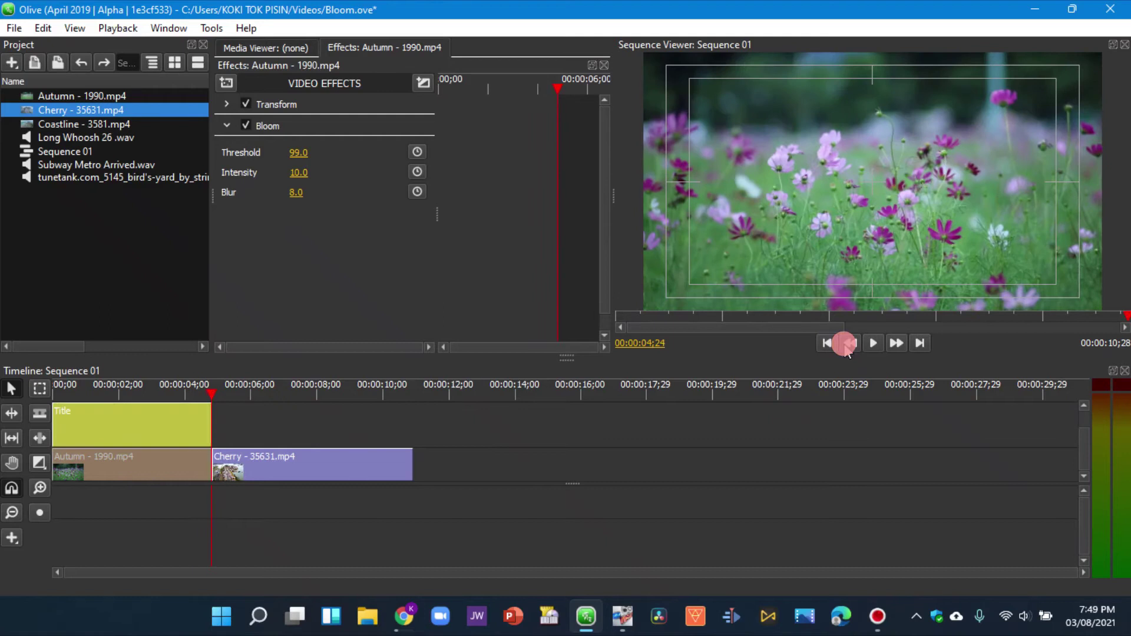
left_click(847, 346)
left_click(846, 346)
left_click(847, 346)
left_click(847, 346)
left_click(847, 346)
left_click(847, 346)
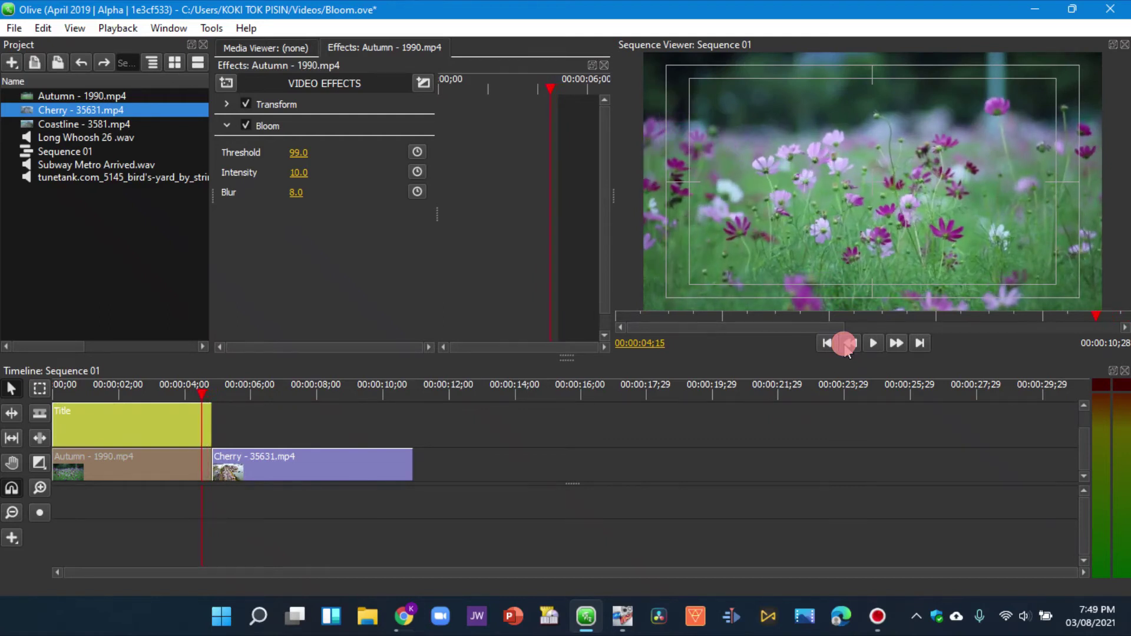
left_click(847, 346)
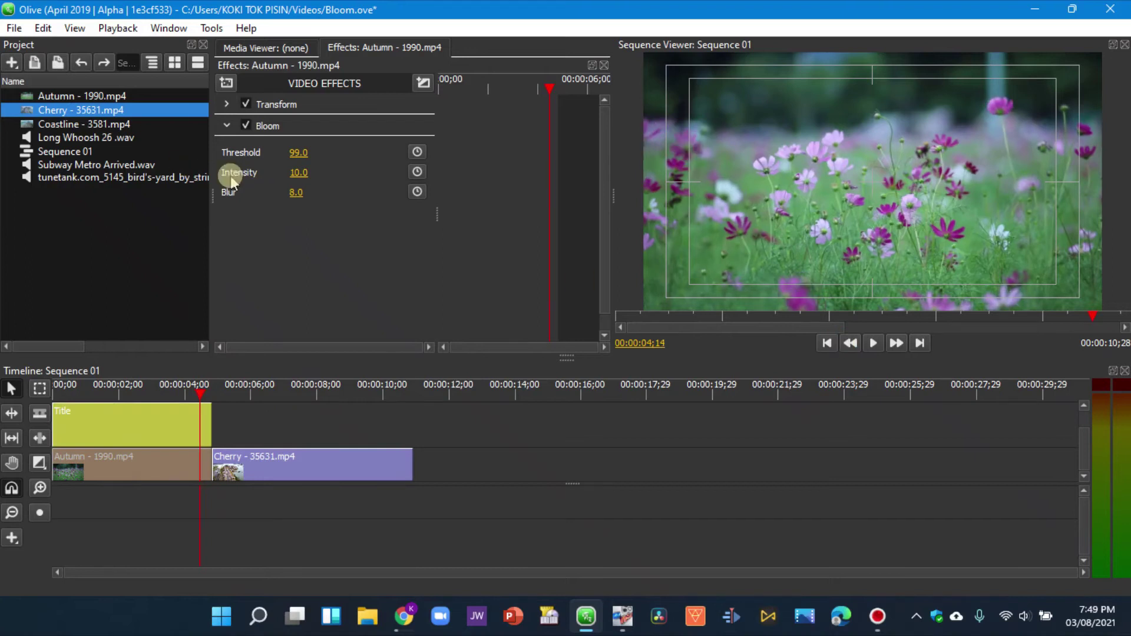
left_click(416, 152)
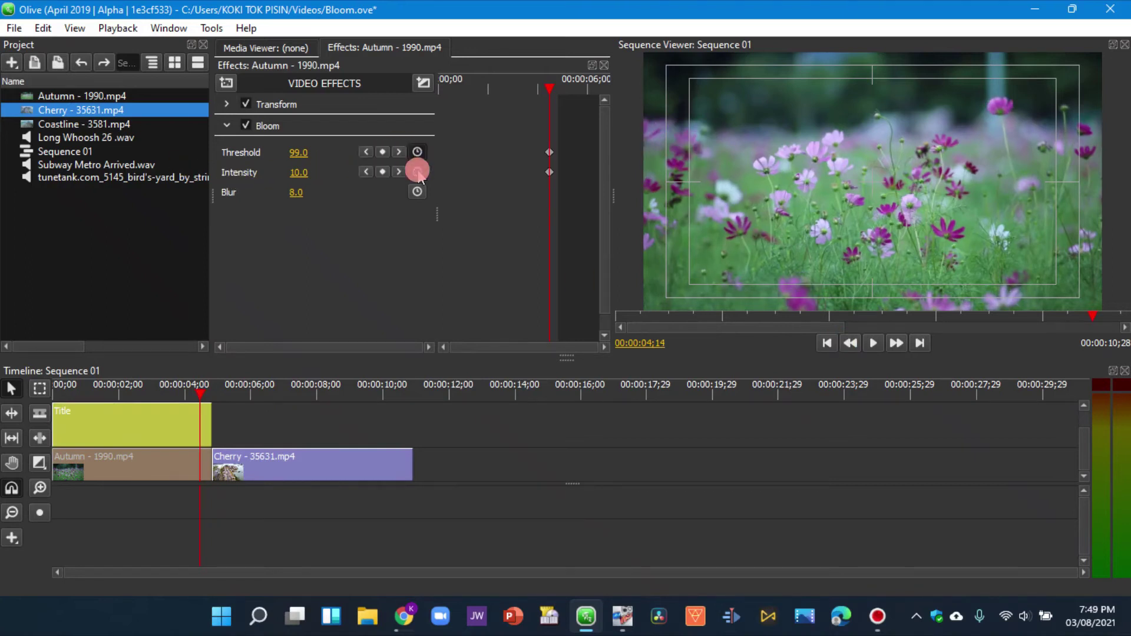
Keyframe Bloom Blur. At 04;24, set Autumn's Bloom Threshold to 0 and Blur to 64.
left_click(417, 192)
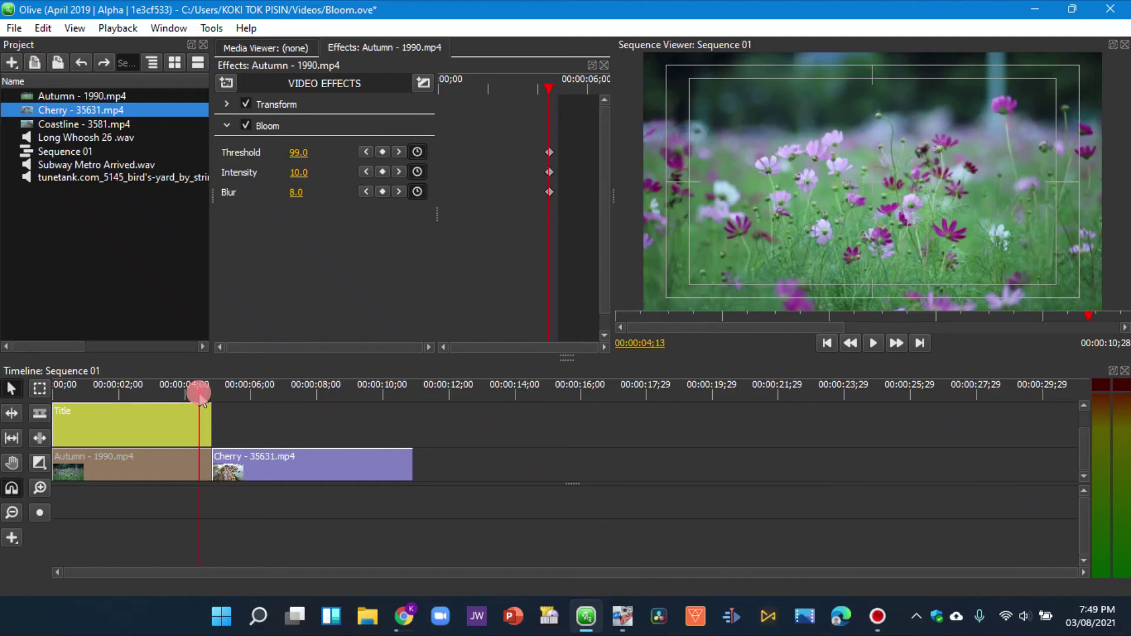
left_click_drag(199, 394, 211, 393)
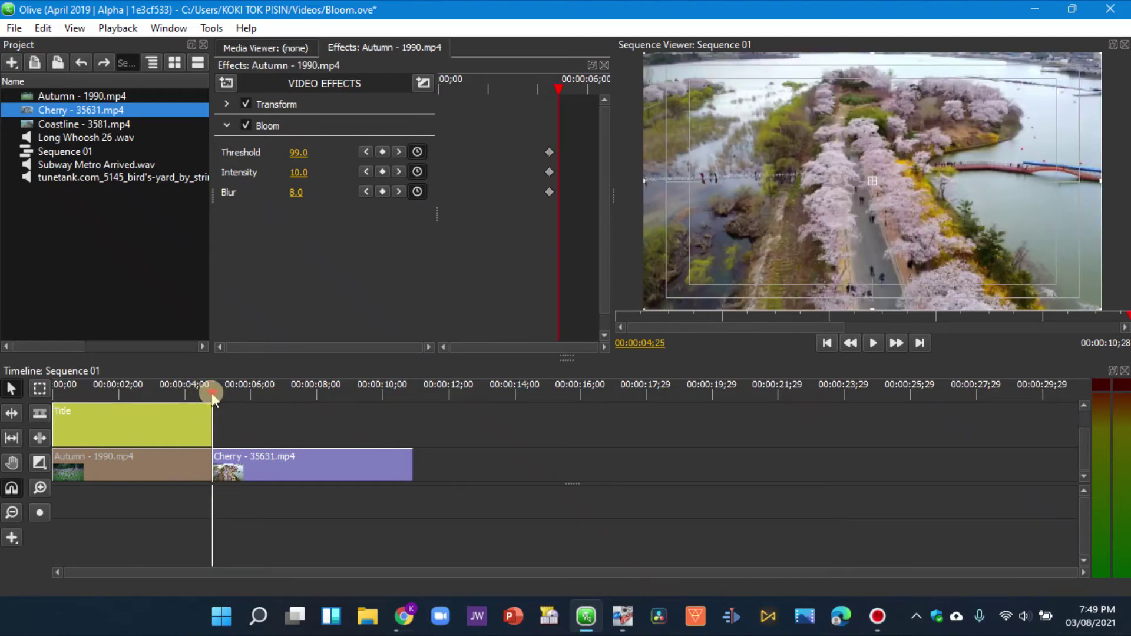
left_click(849, 344)
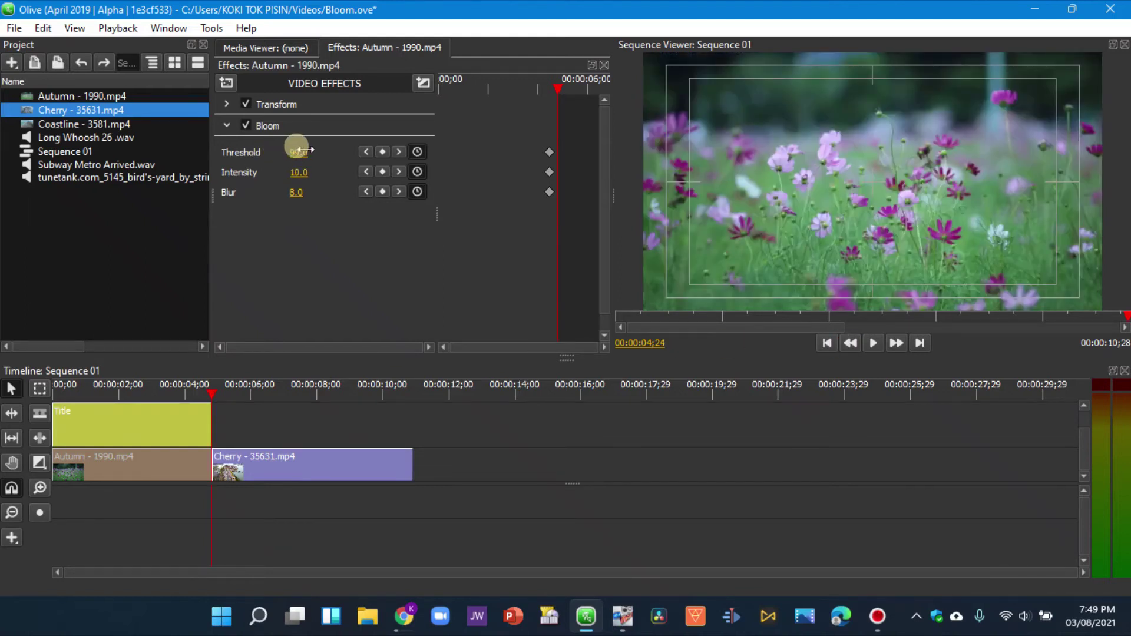
left_click_drag(301, 150, 315, 179)
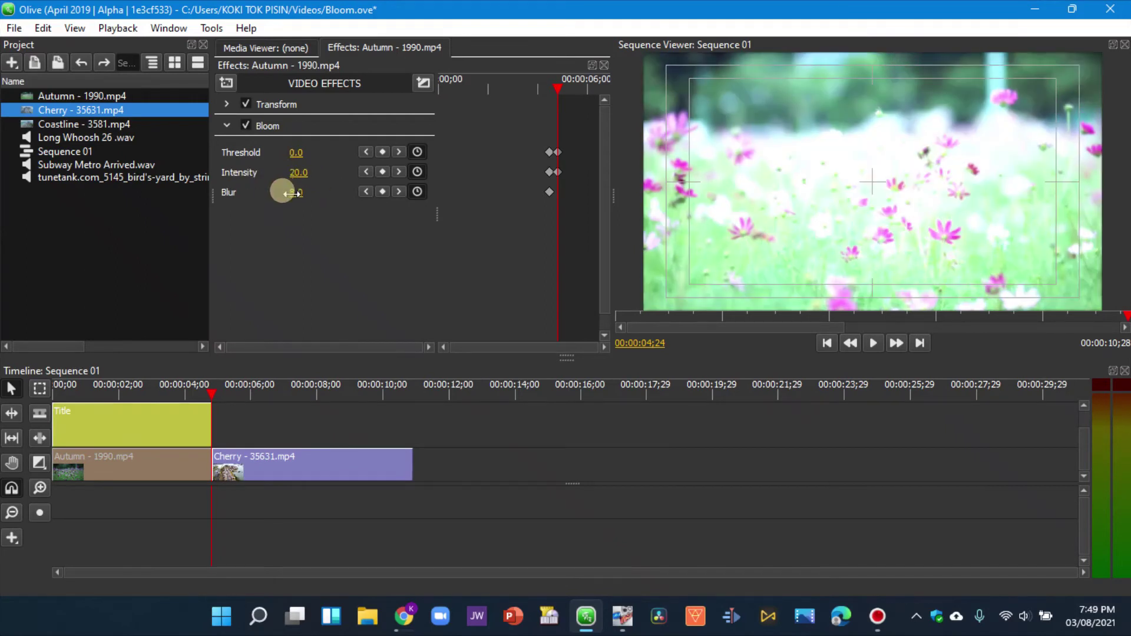
left_click_drag(283, 192, 284, 192)
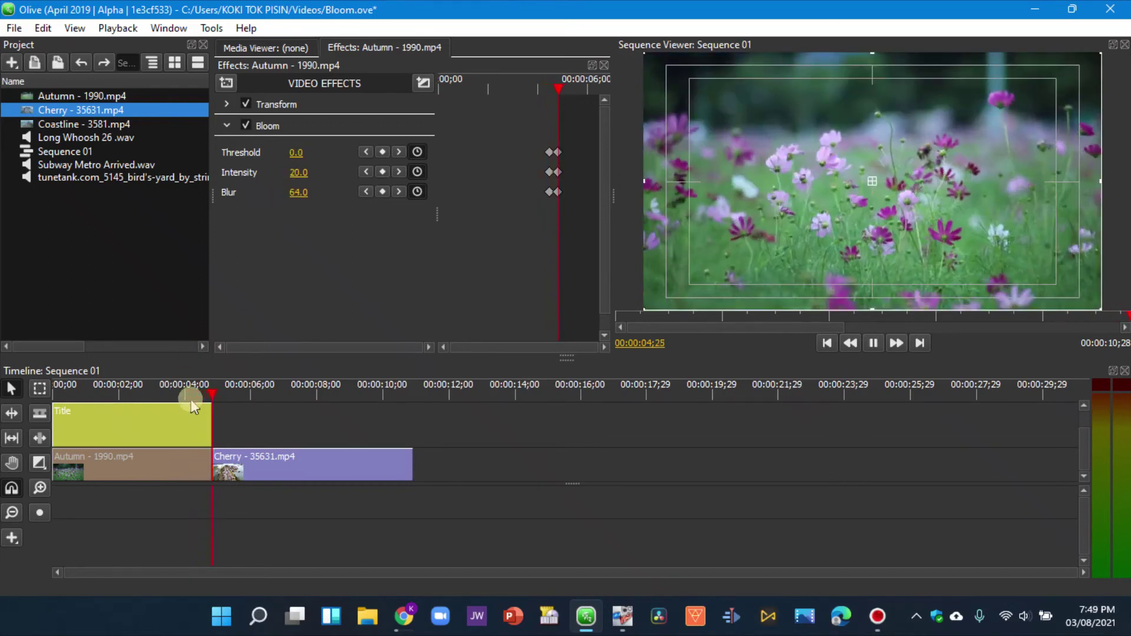
Play back the Bloom flash, then show the Cherry clip's effect settings at its start.
key("space")
left_click_drag(231, 393, 213, 394)
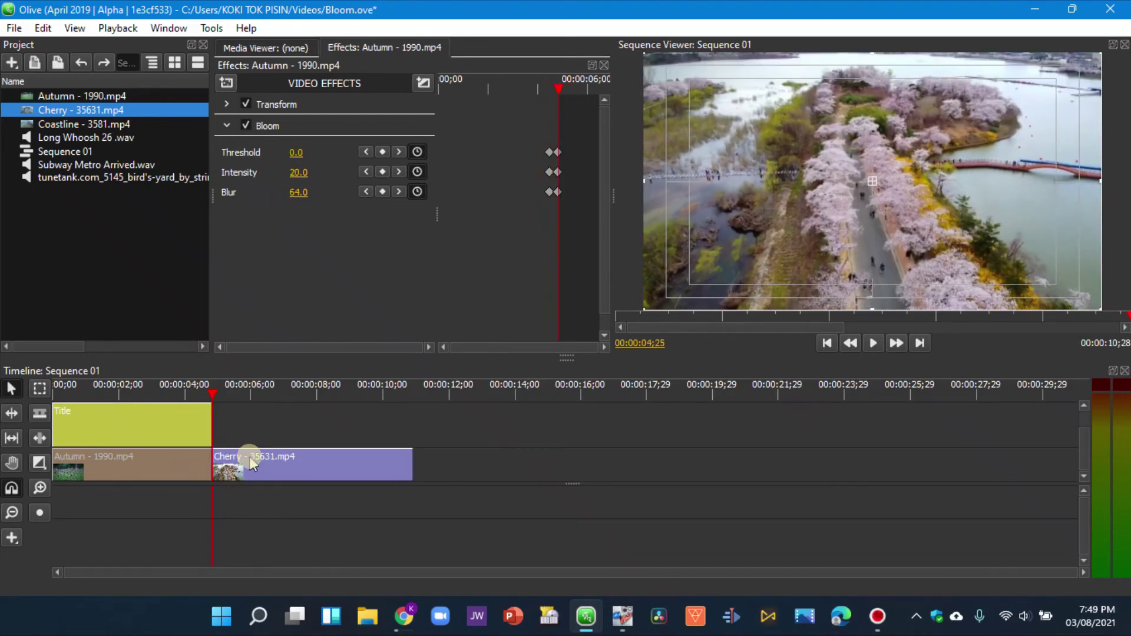
left_click(255, 462)
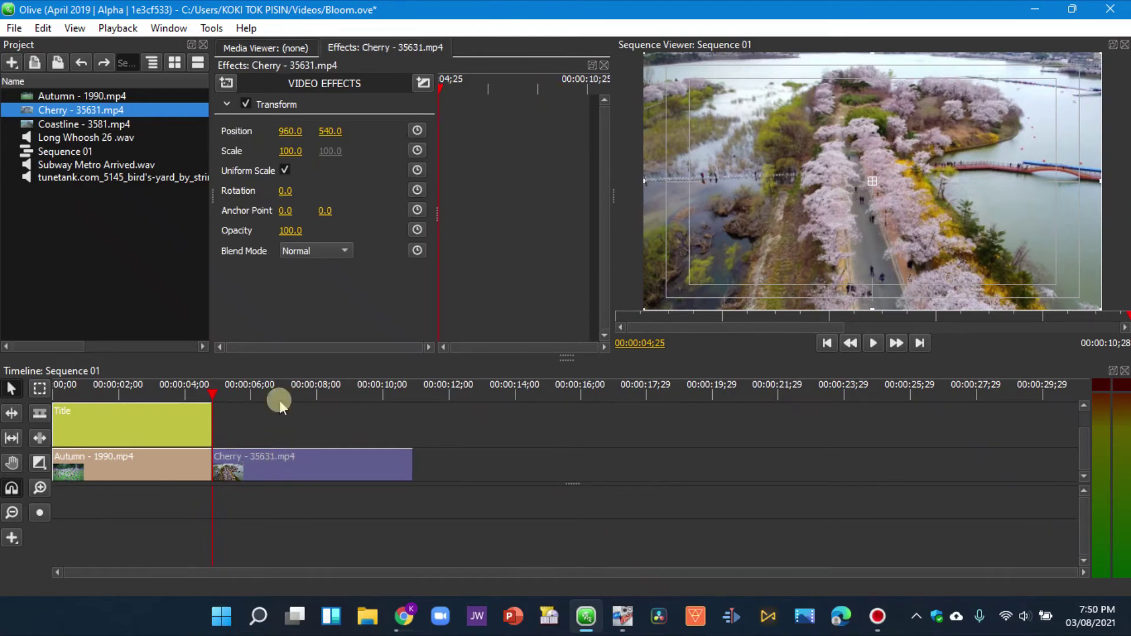
Add a Community > Bloom effect to the Cherry - 35631.mp4 clip.
left_click(226, 83)
mouse_move(266, 128)
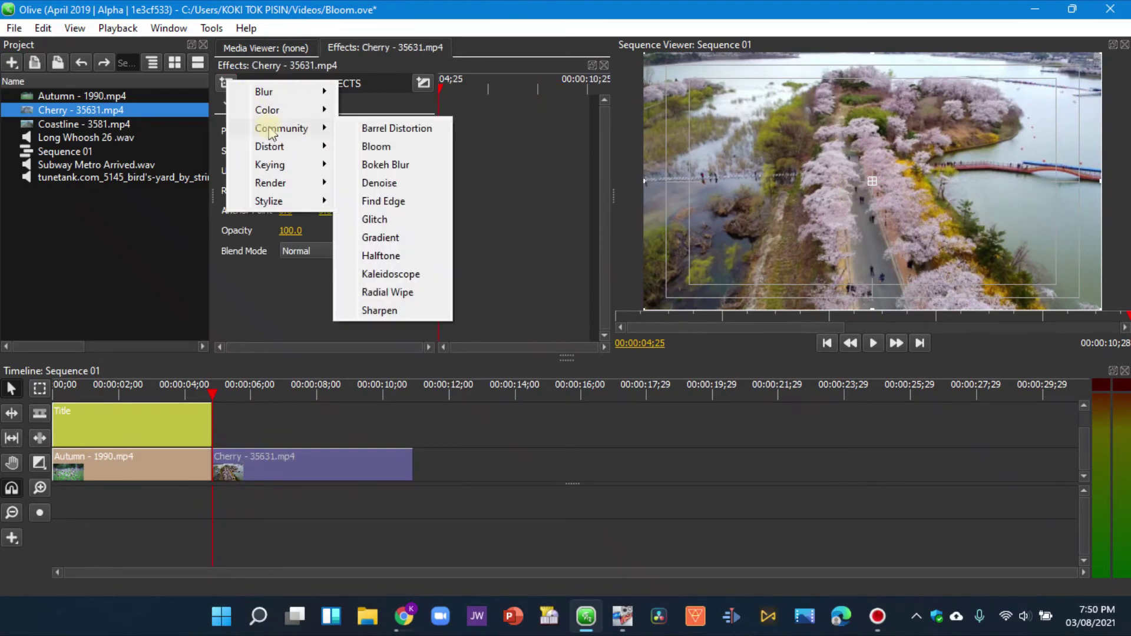
left_click(369, 146)
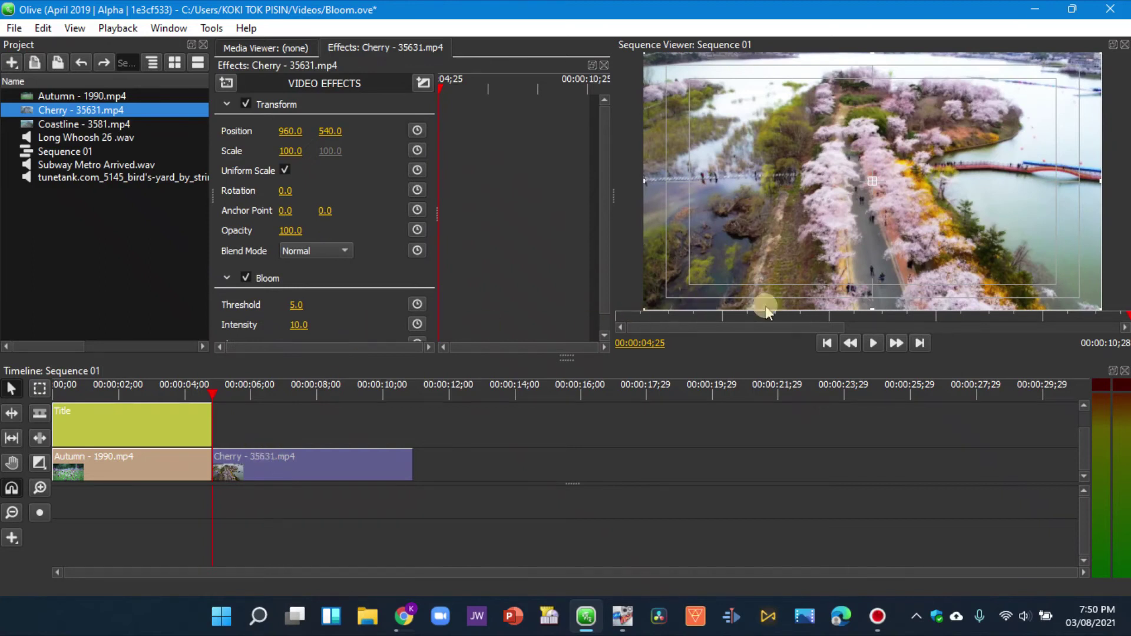
Preview the cut, collapse Transform, and lower Cherry's Bloom Threshold to 0.0.
left_click(874, 343)
left_click(875, 342)
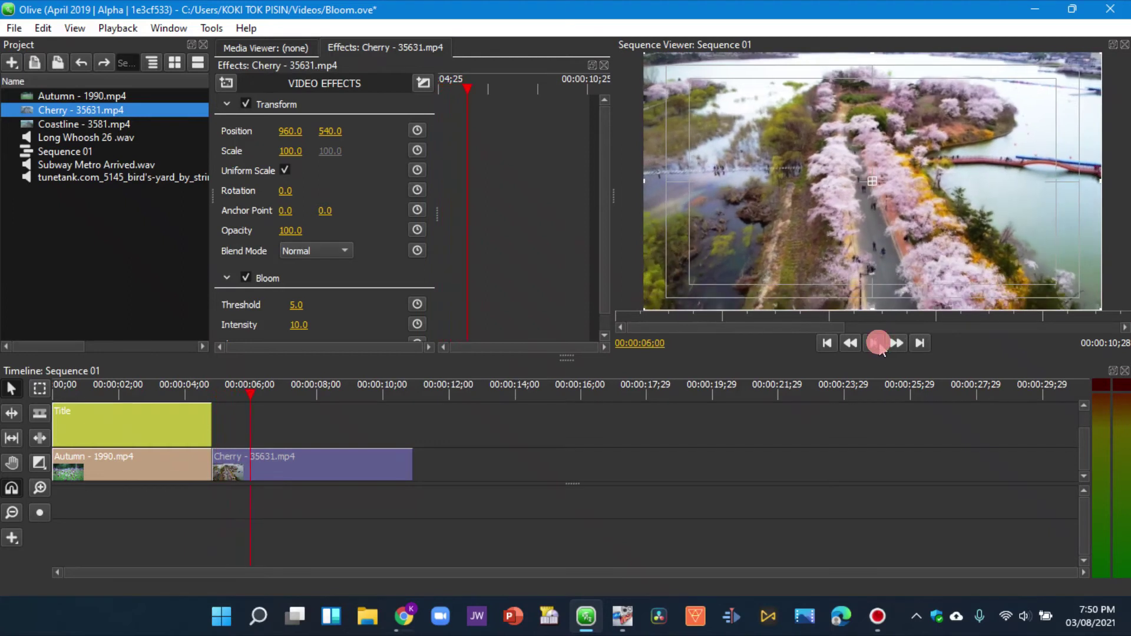
left_click_drag(252, 386, 213, 401)
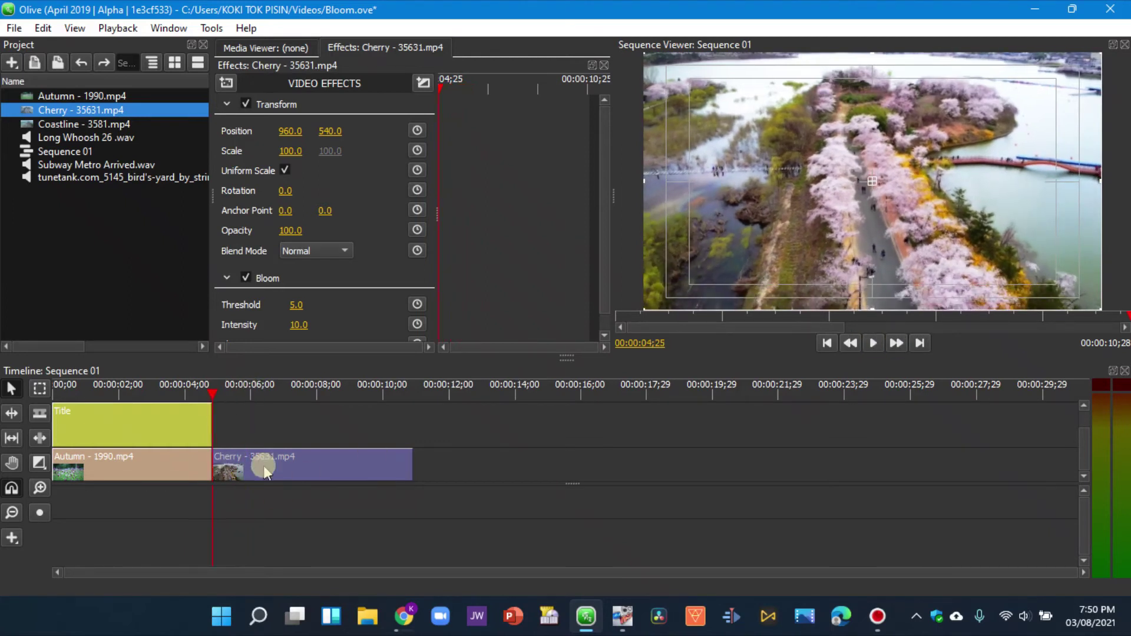
left_click(897, 343)
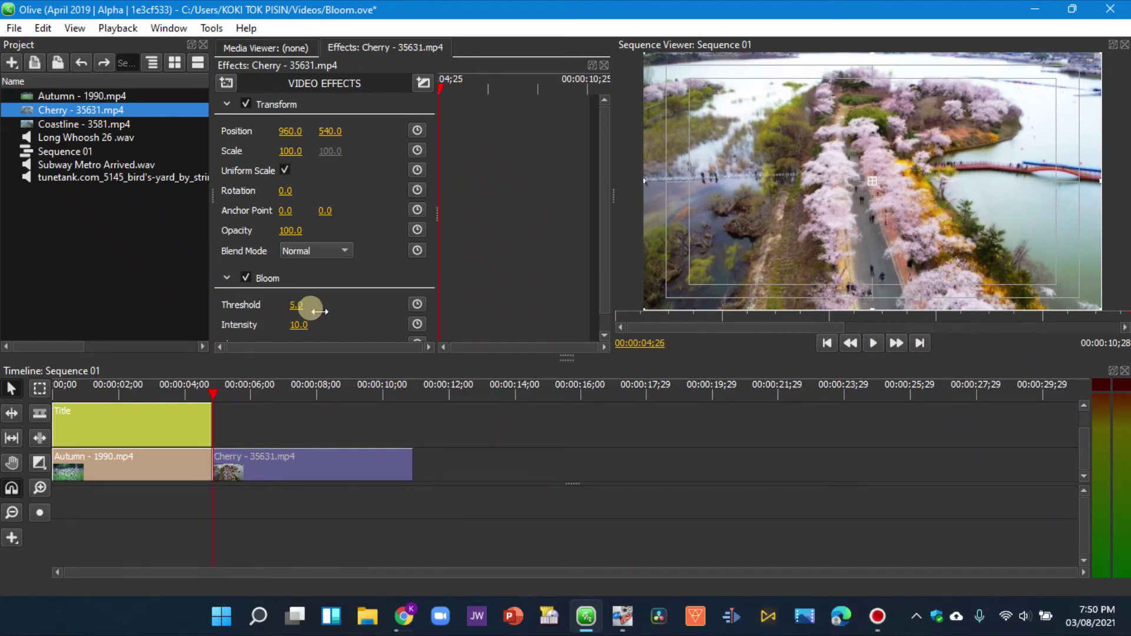
scroll(317, 301, "down", 1)
scroll(235, 177, "up", 1)
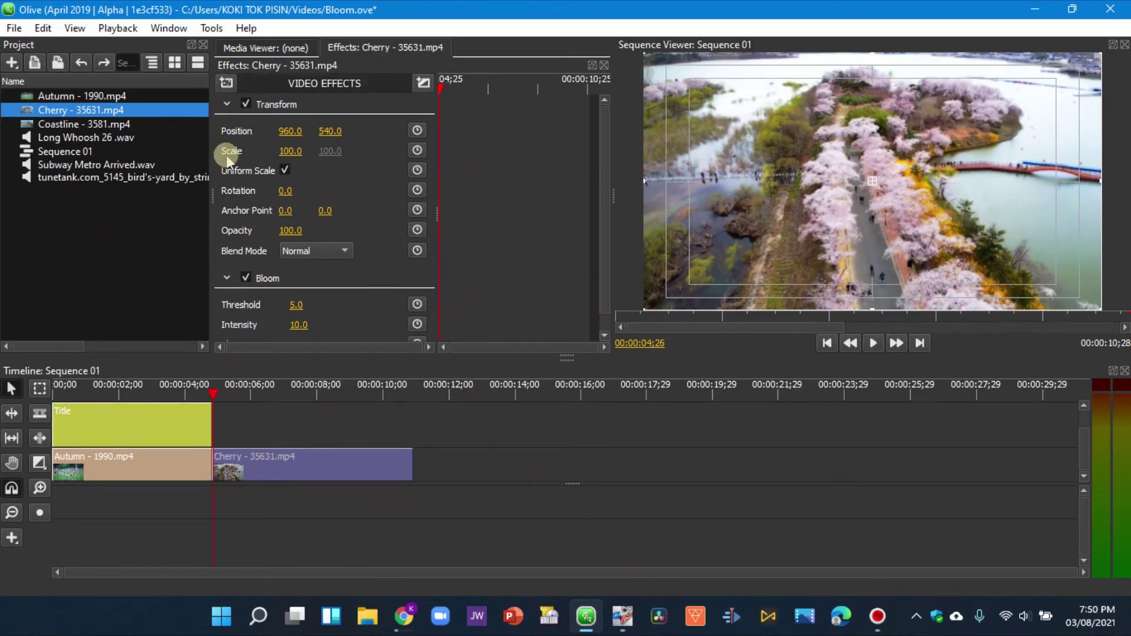
left_click(226, 105)
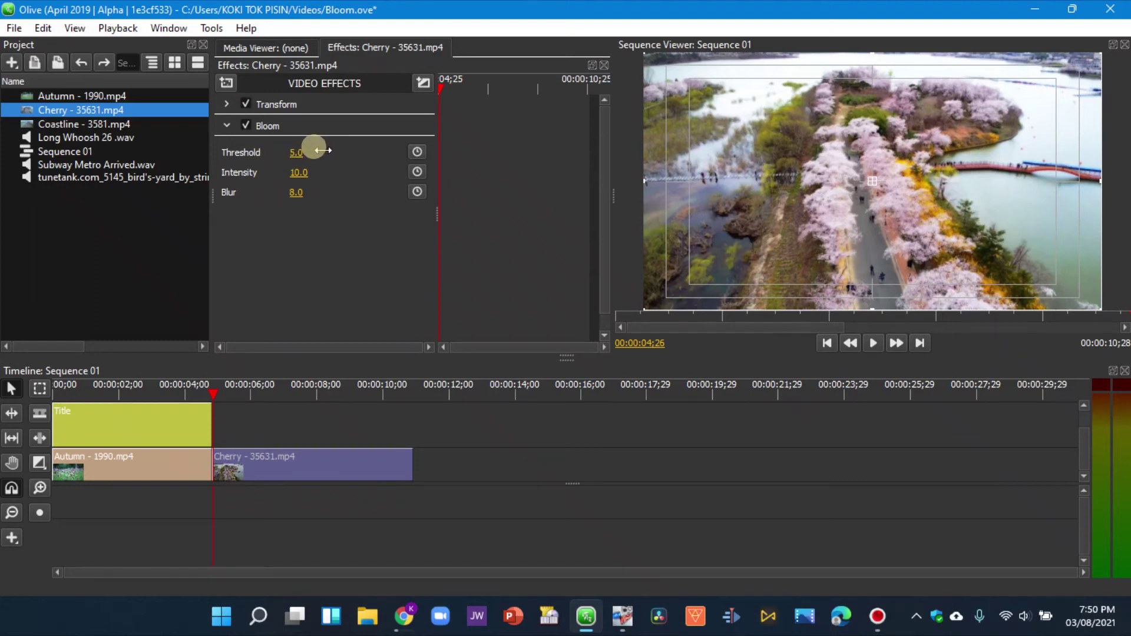
left_click_drag(295, 152, 278, 183)
Keyframe Cherry's Bloom at 04;25, then raise Threshold to 99 at 05;06.
left_click(239, 458)
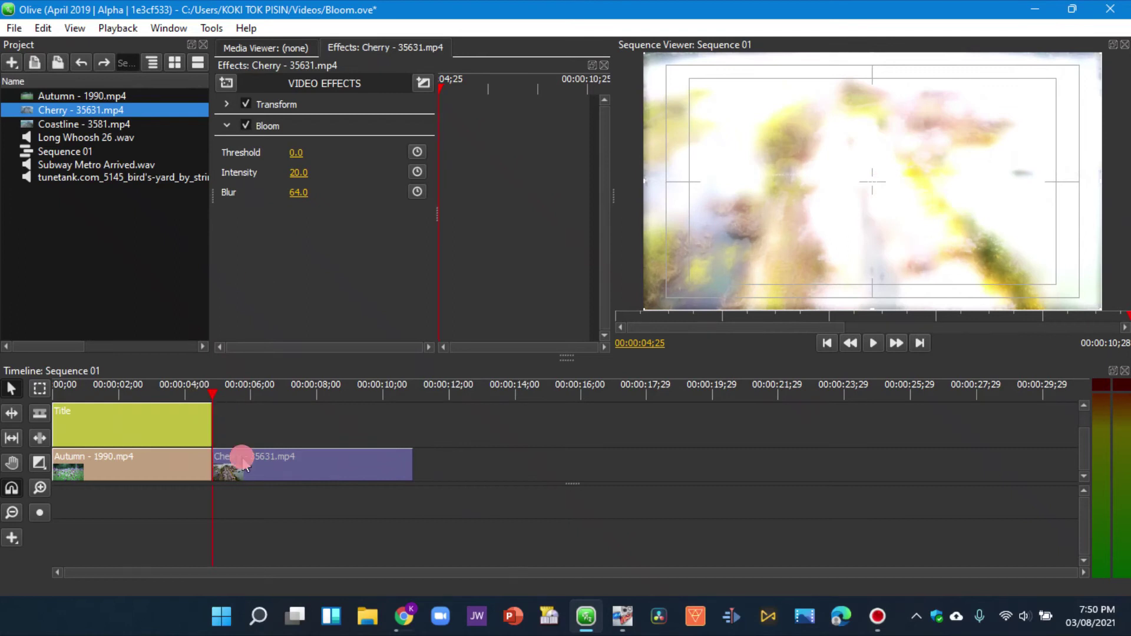
left_click(417, 152)
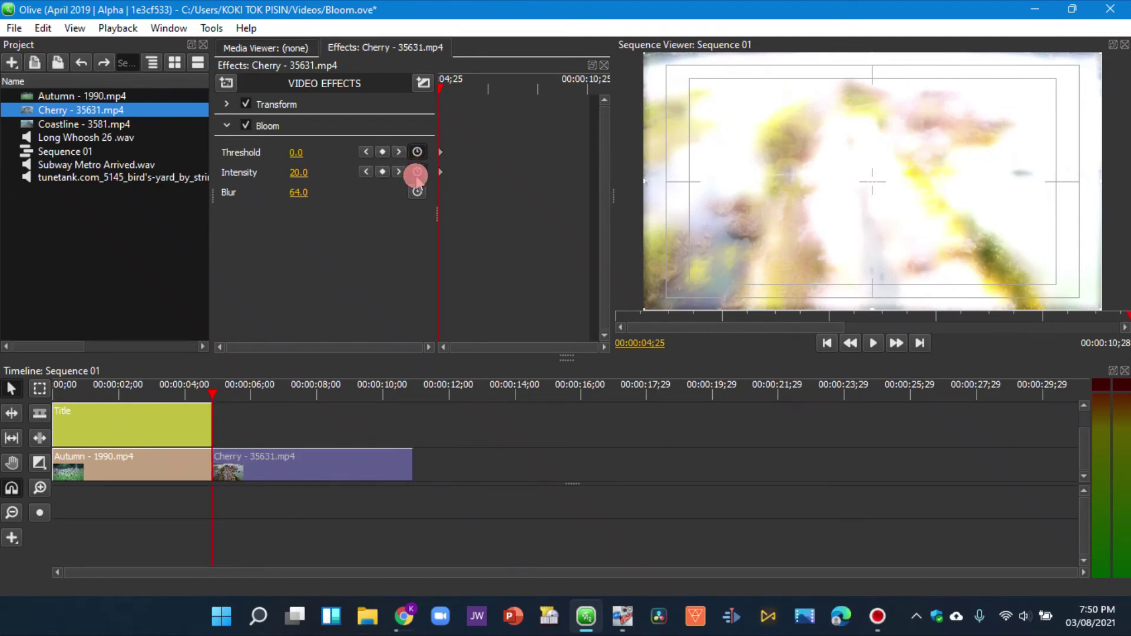
left_click(417, 191)
left_click(896, 343)
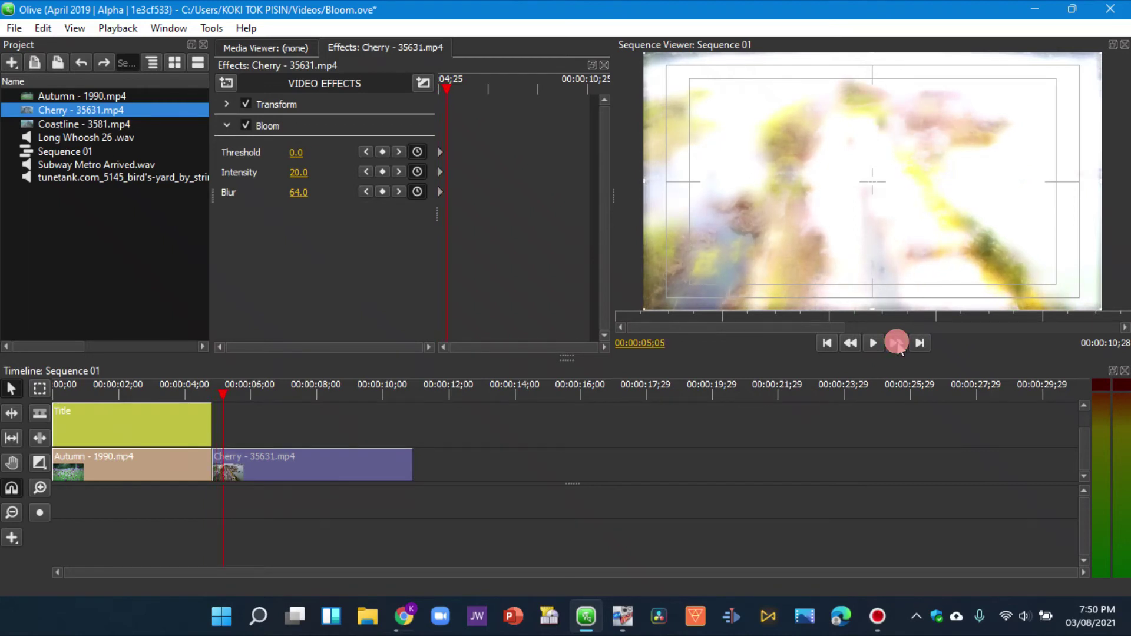
left_click(448, 87)
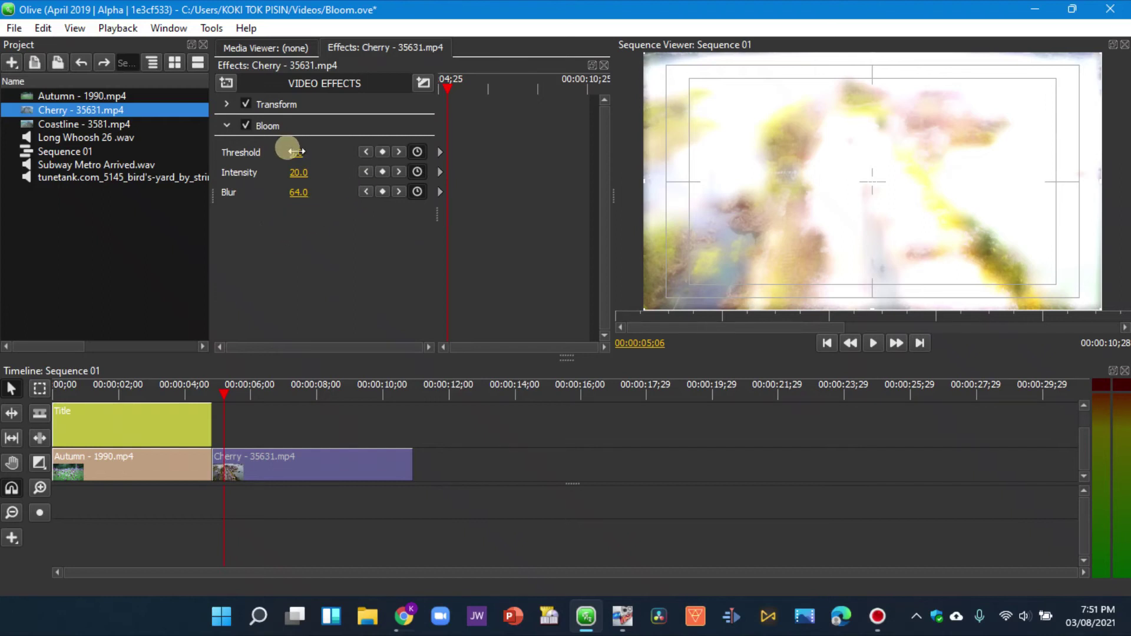
mouse_move(301, 153)
left_mouse_down()
mouse_move(262, 122)
mouse_move(293, 162)
left_mouse_up()
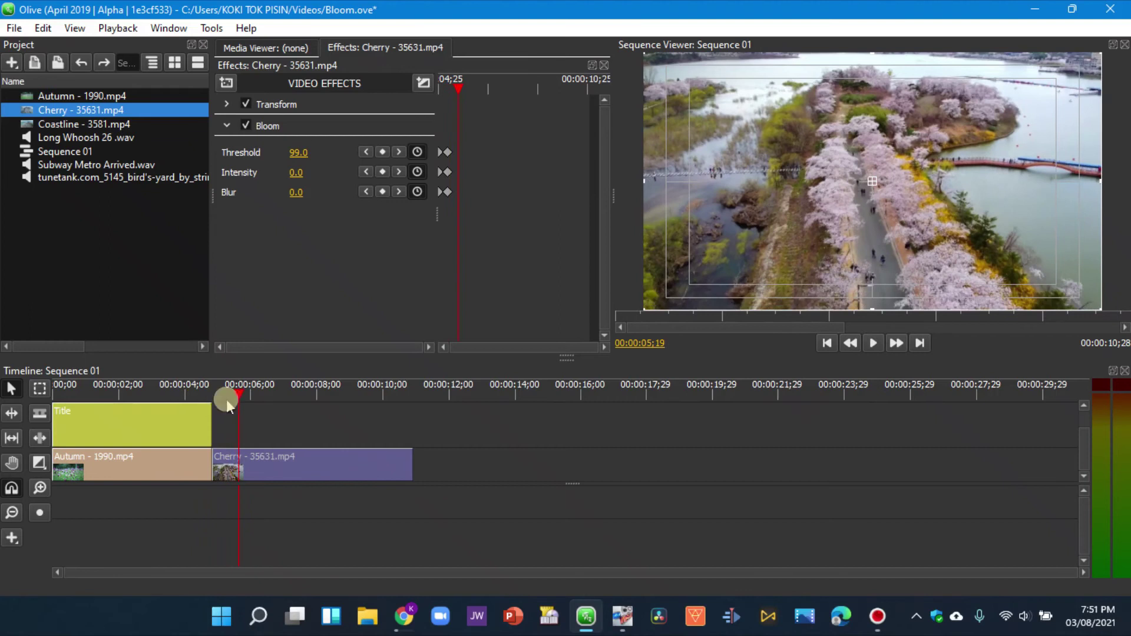
left_click_drag(226, 400, 202, 404)
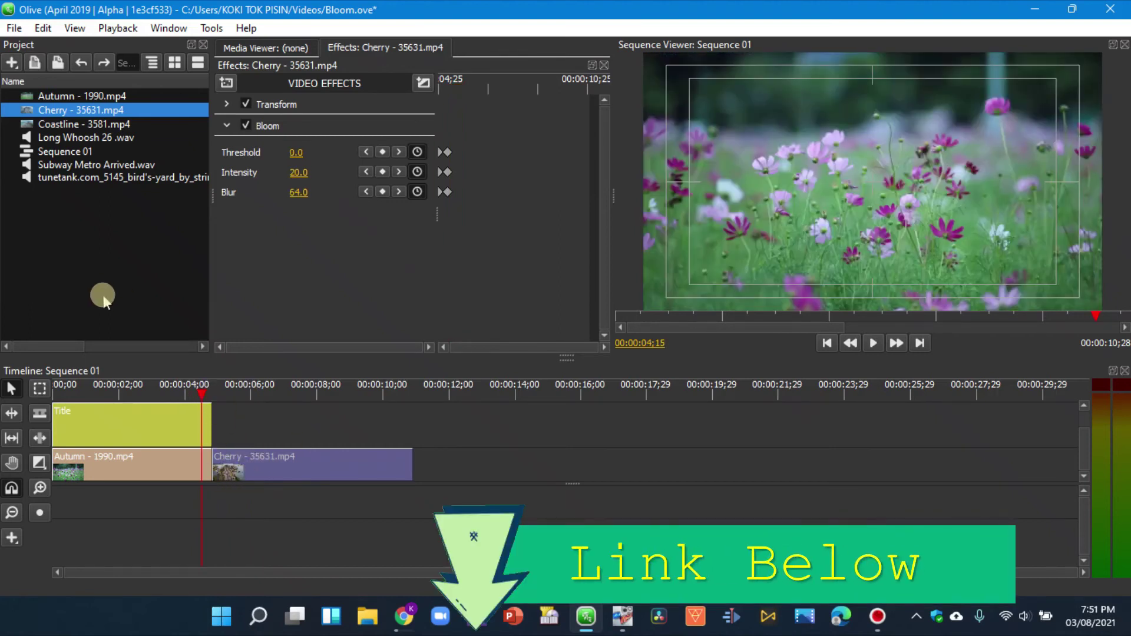
Place the tunetank bird's-yard mp3 onto the audio track.
left_click(55, 178)
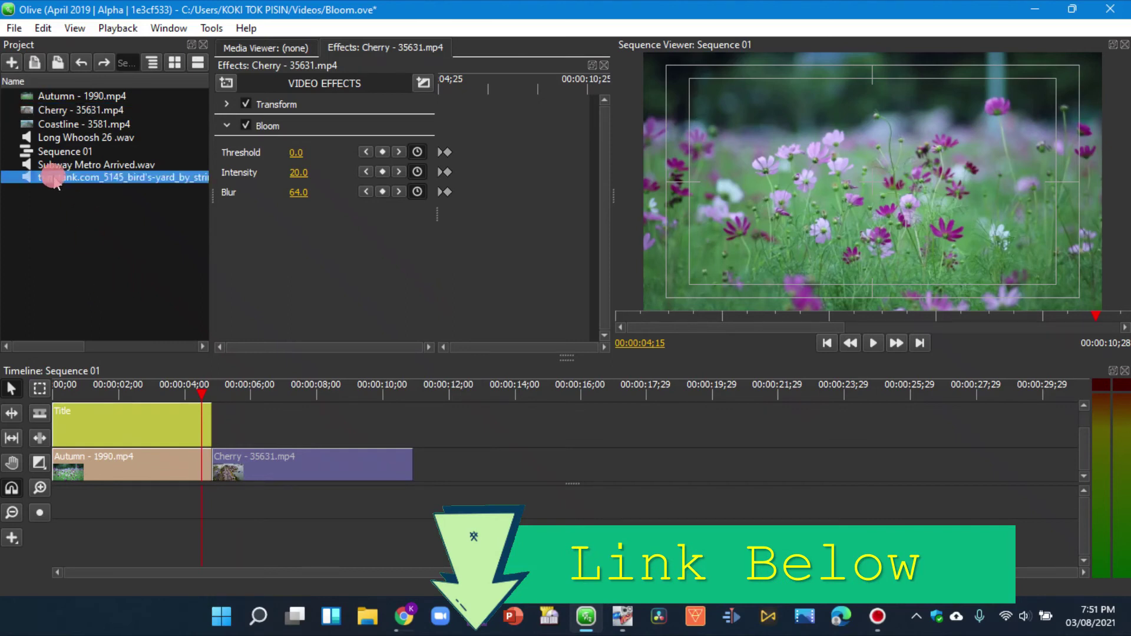
left_click_drag(53, 183, 100, 511)
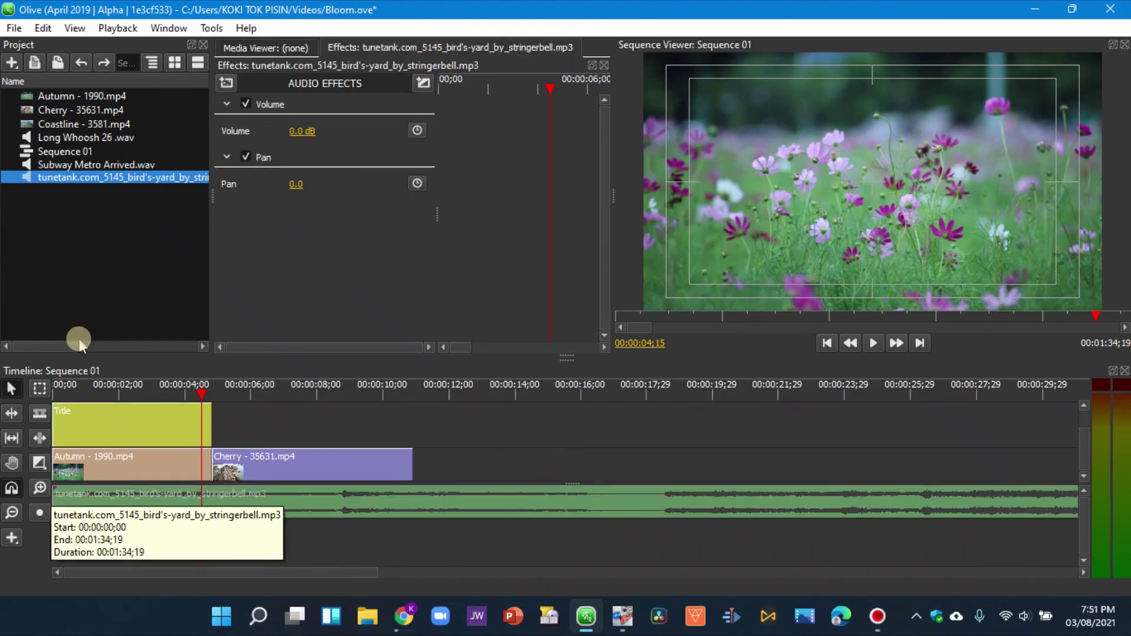
left_click(115, 242)
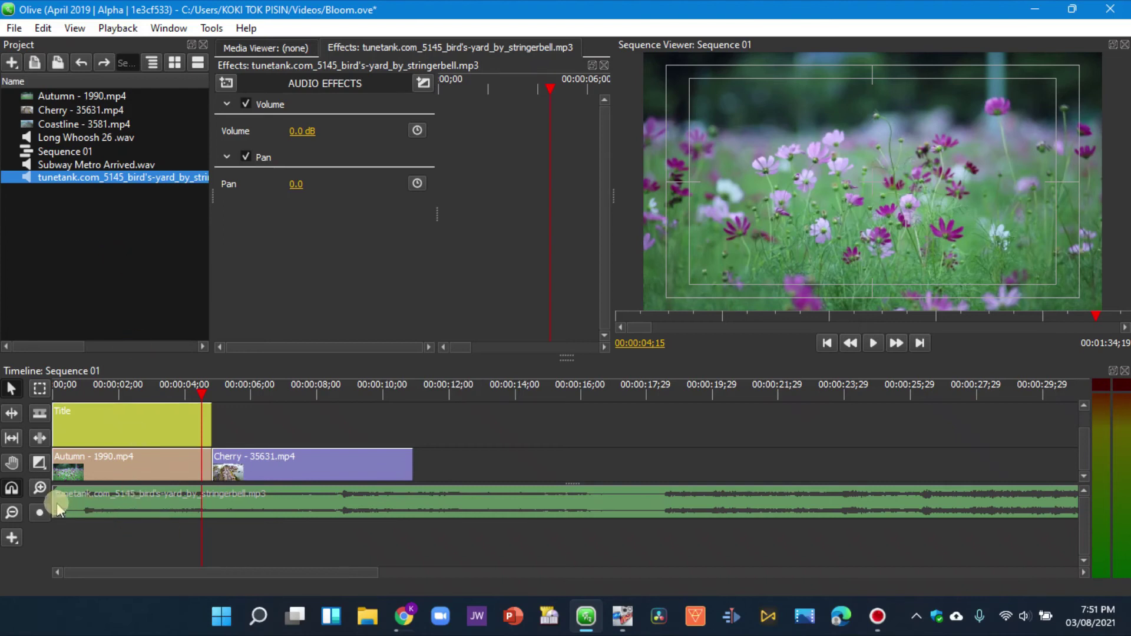
Preview the sequence and trim the music's start to about 01;28.
left_click_drag(202, 387, 307, 432)
key("space")
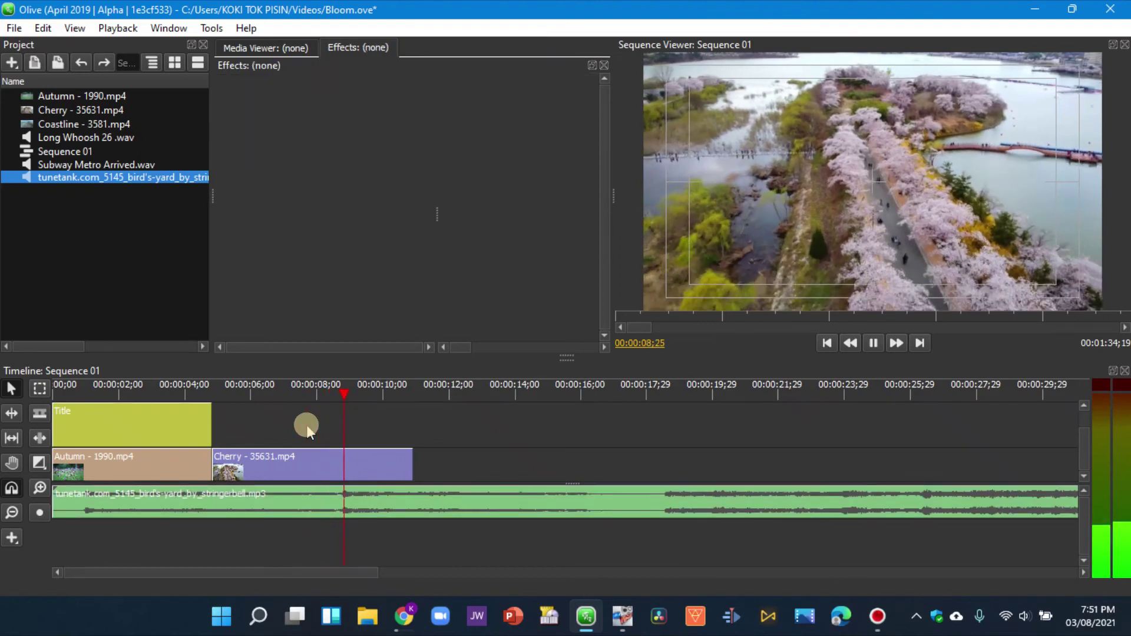
left_click(354, 401)
left_click_drag(355, 400, 341, 399)
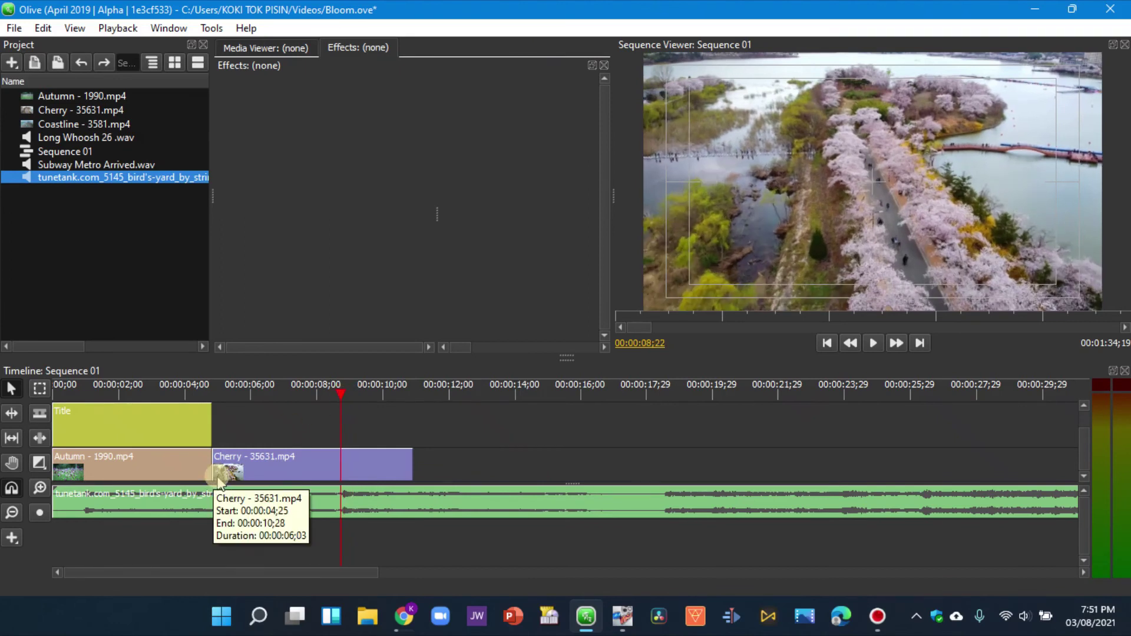
left_click_drag(54, 504, 131, 505)
left_click_drag(322, 412, 139, 443)
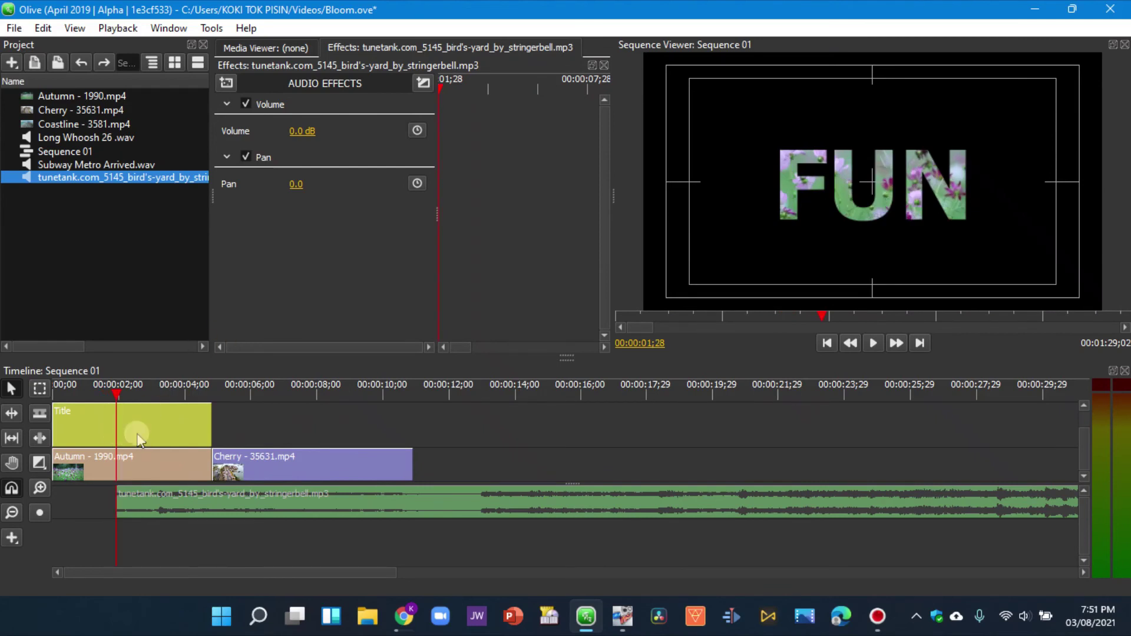
Extend the music clip back to 00;00 and play from the start to check.
left_click(135, 433)
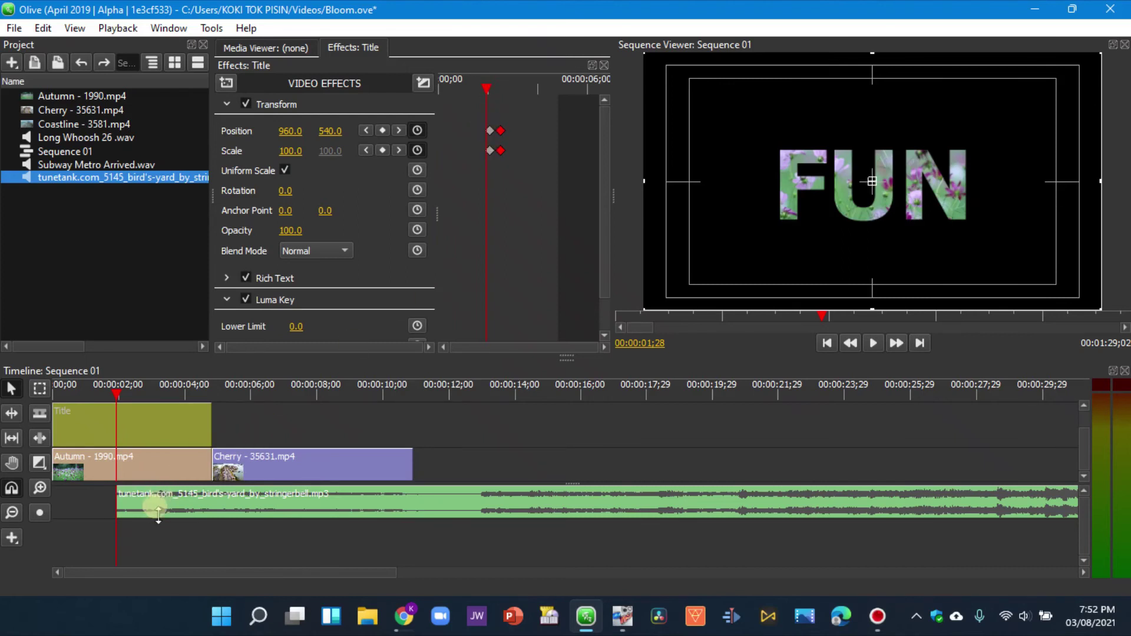
left_click_drag(219, 499, 178, 508)
left_click_drag(74, 502, 54, 503)
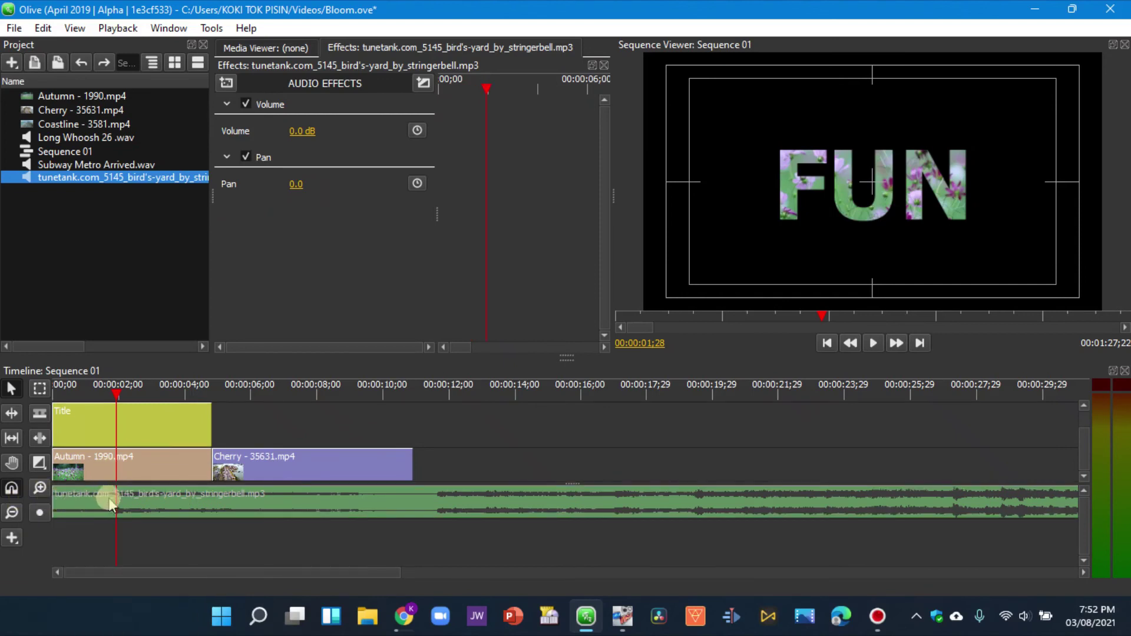
left_click_drag(116, 396, 55, 403)
key("space")
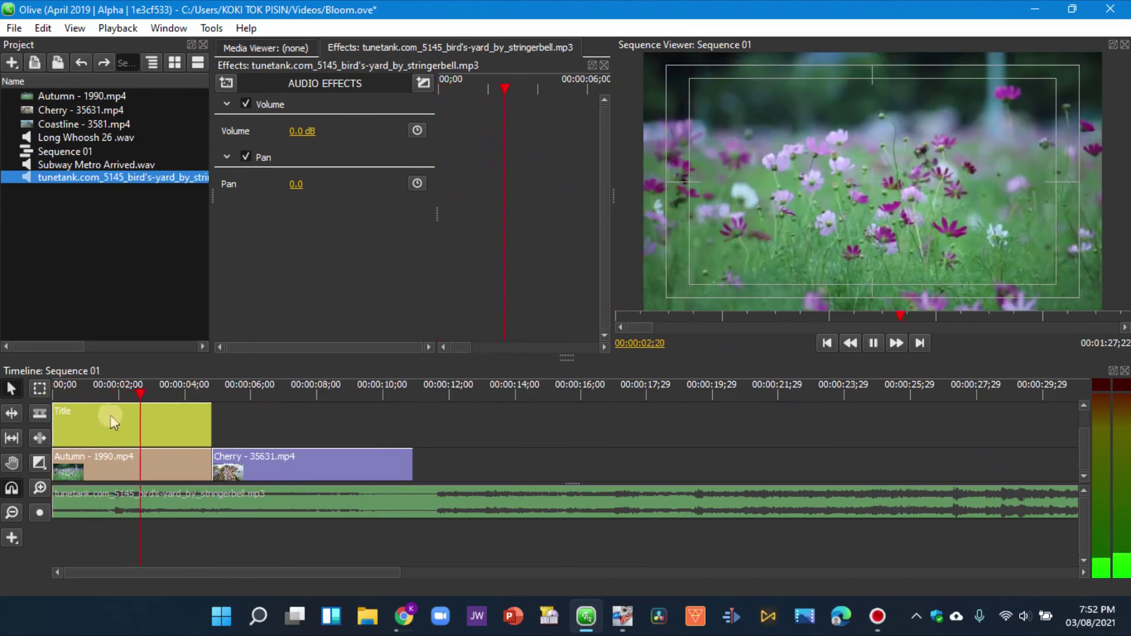
left_click(134, 390)
Place Long Whoosh 26.wav below the music at the 04;25 cut.
left_click_drag(135, 393, 217, 404)
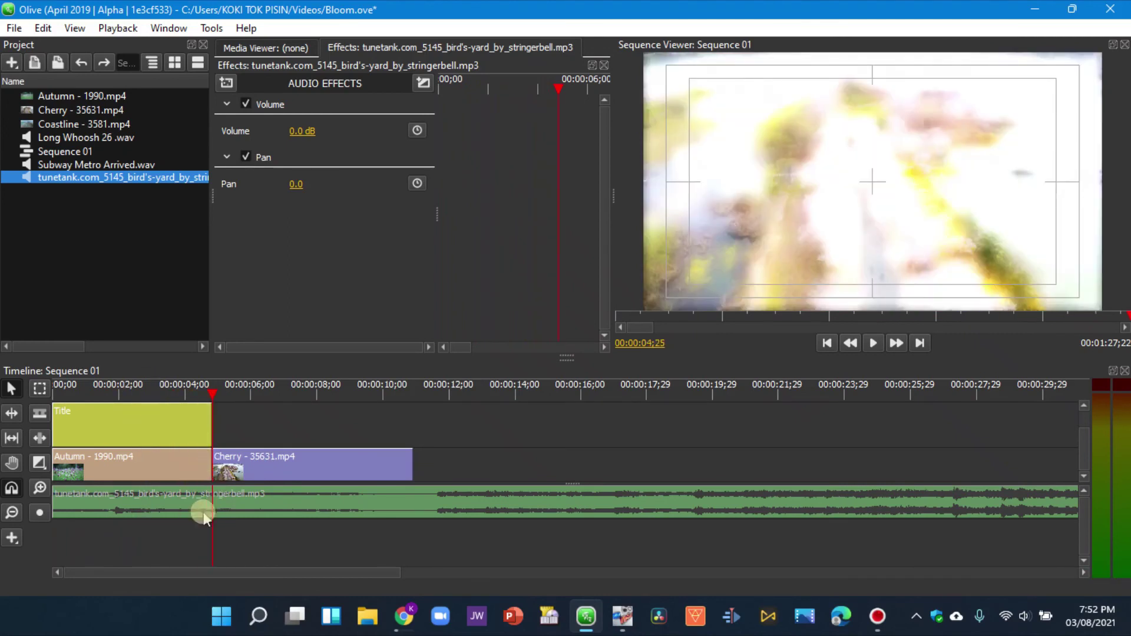
left_click(59, 138)
left_click_drag(60, 139, 222, 538)
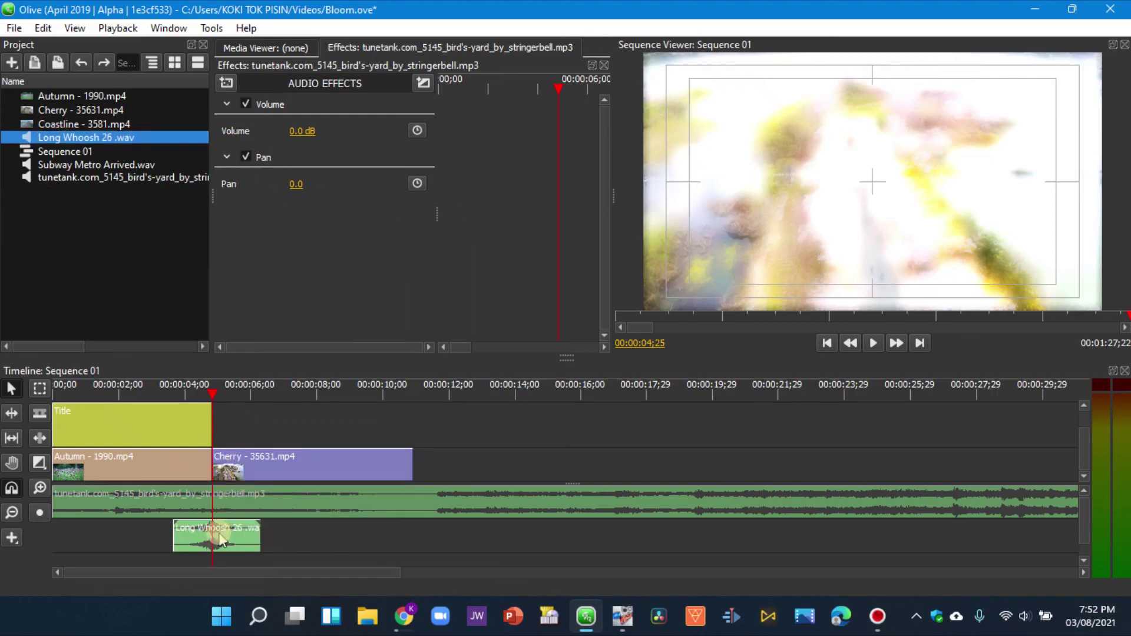
Zoom in and nudge the Long Whoosh clip a few frames to line it up with the cut.
left_click(251, 543)
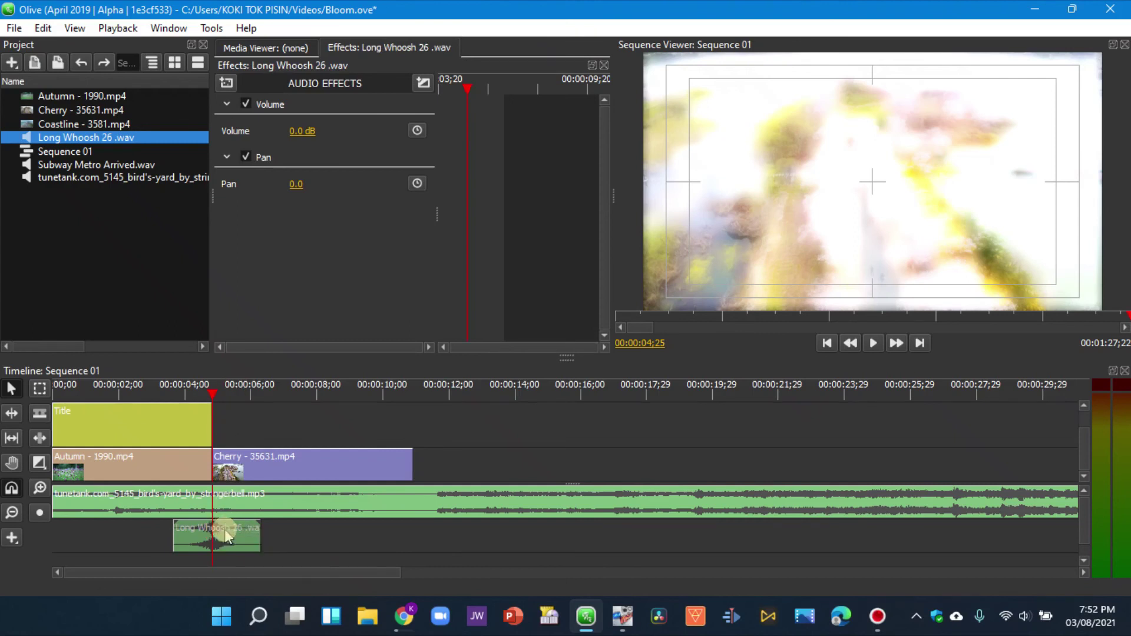
scroll(225, 528, "up", 2)
mouse_move(599, 525)
left_mouse_down()
mouse_move(588, 535)
mouse_move(602, 526)
left_mouse_up()
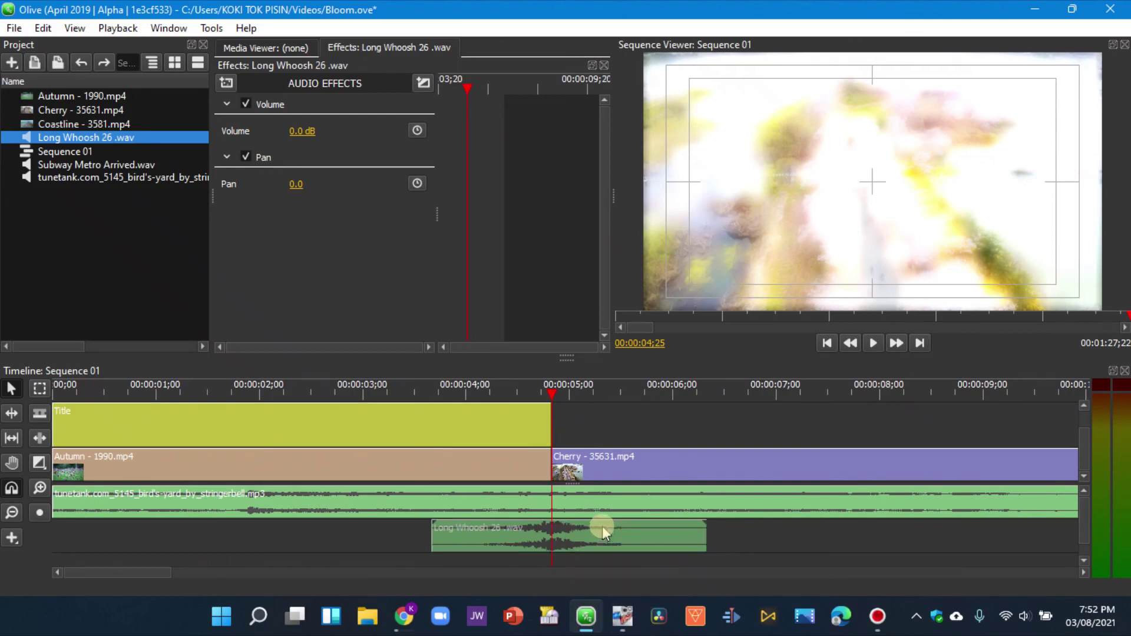
Shorten the Cherry clip so it ends around 00:00:10;00.
scroll(602, 526, "down", 2)
scroll(602, 521, "down", 2)
left_click_drag(411, 458, 382, 471)
Delete the bird's-yard music past the Cherry clip's end.
left_click(382, 498)
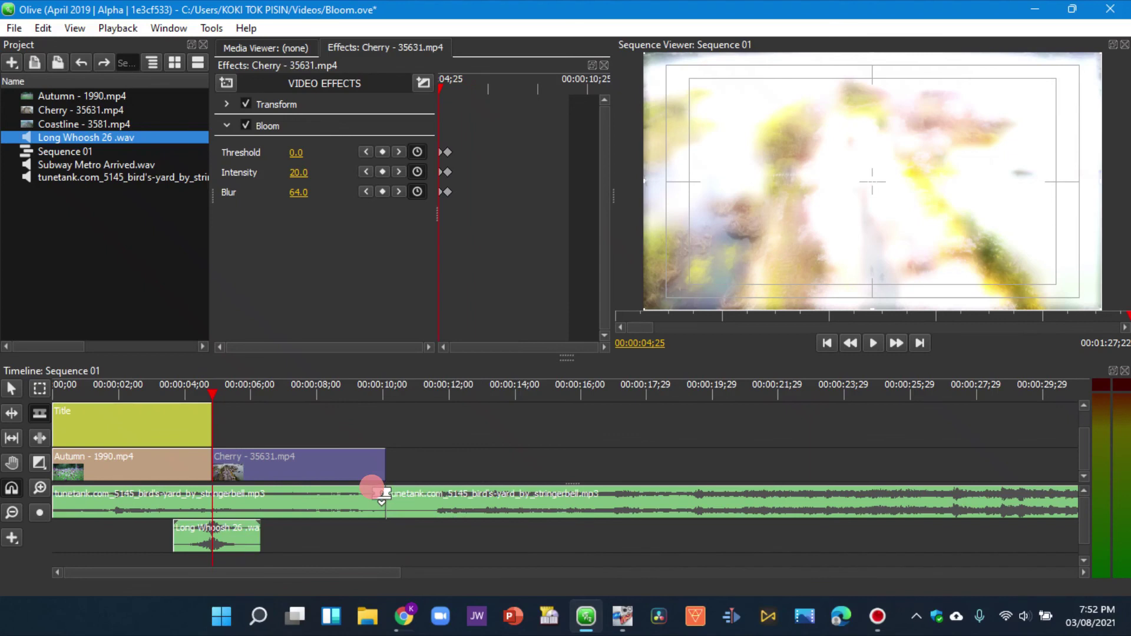
left_click(428, 486)
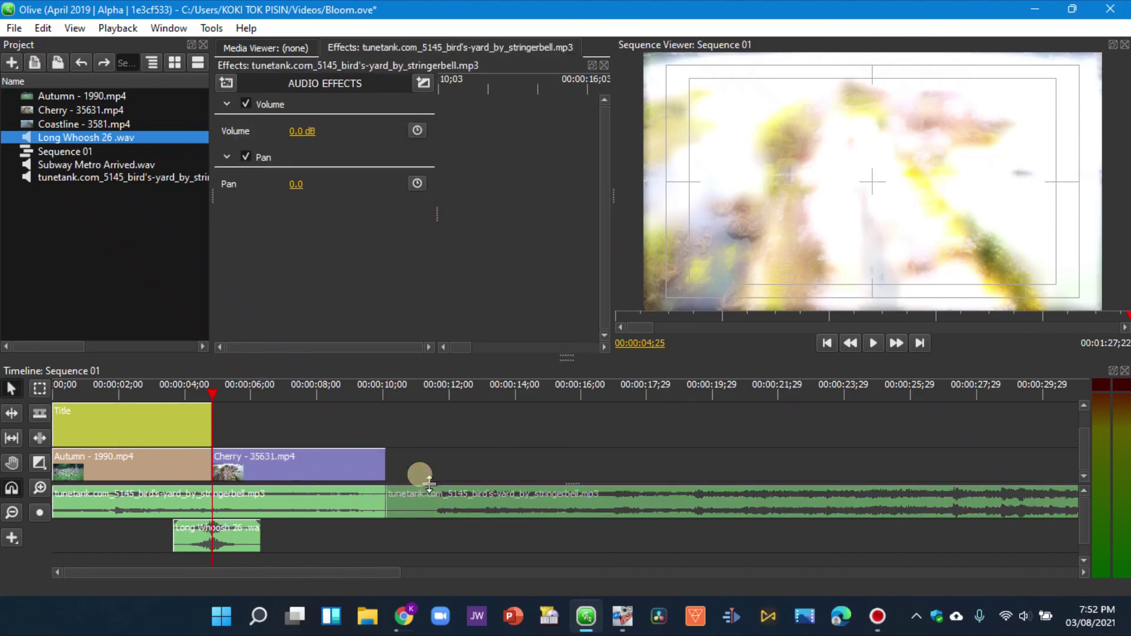
key("Delete")
Play the roughly 10-second sequence from the start to review it.
left_click_drag(208, 394, 11, 407)
key("space")
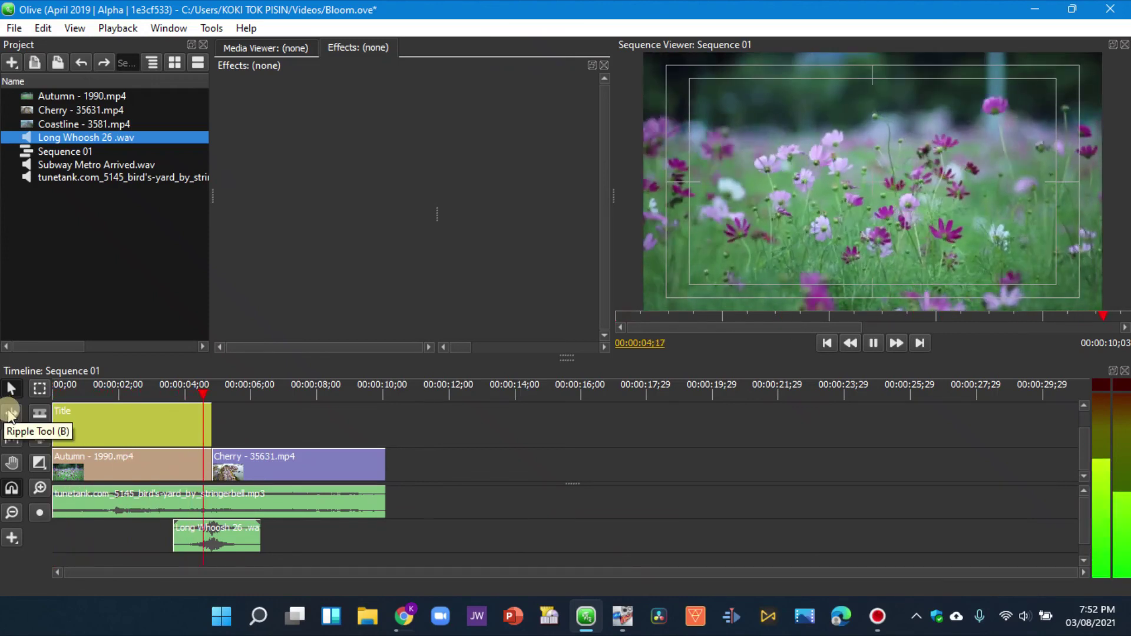
key("space")
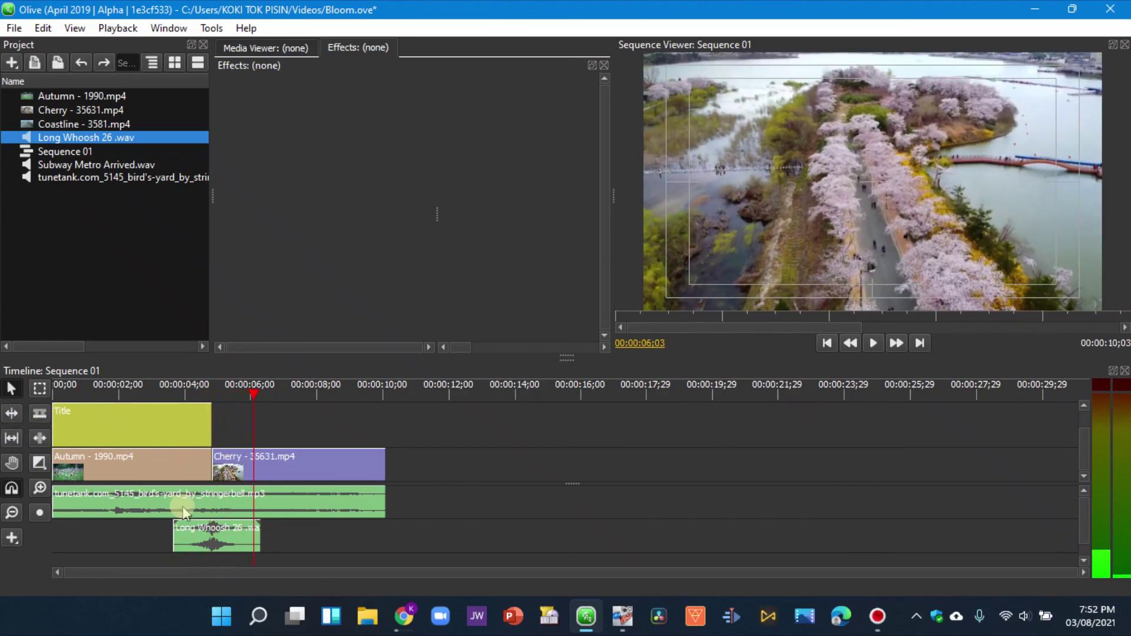
left_click(184, 531)
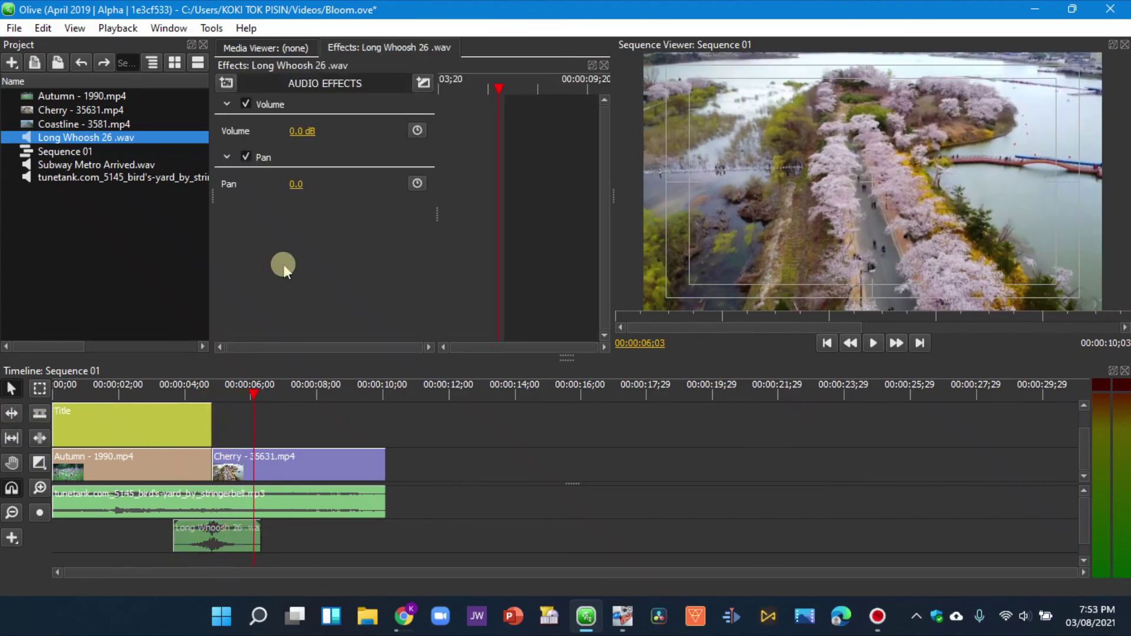